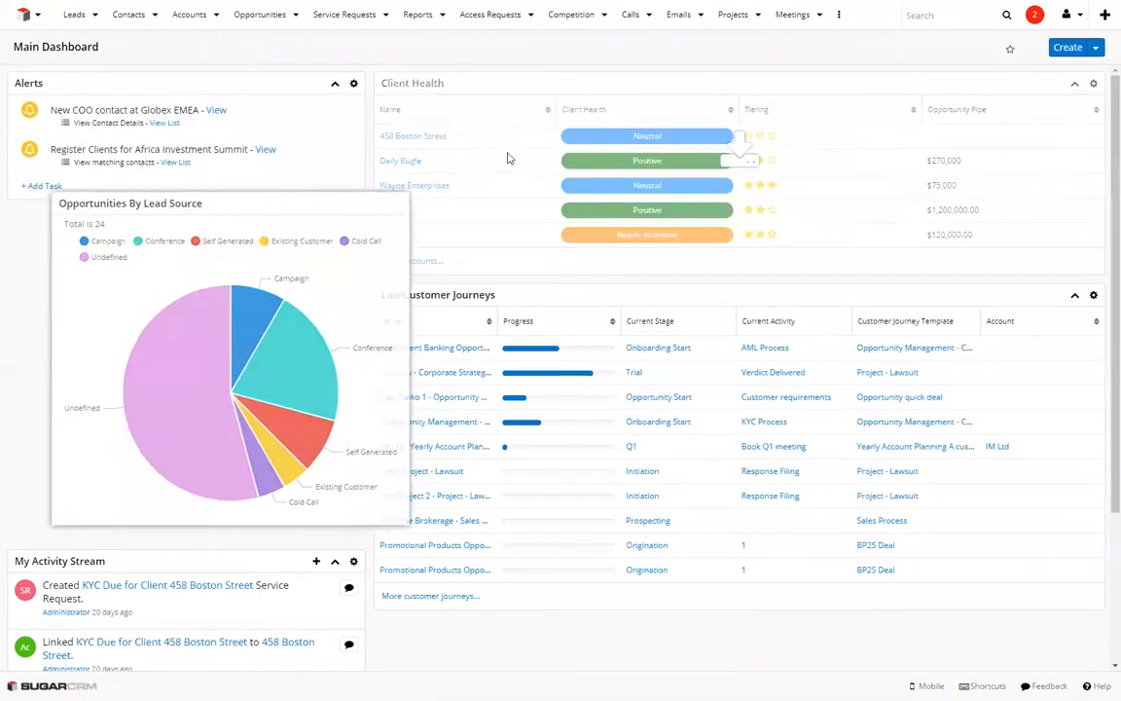
left_click_drag(487, 153, 408, 252)
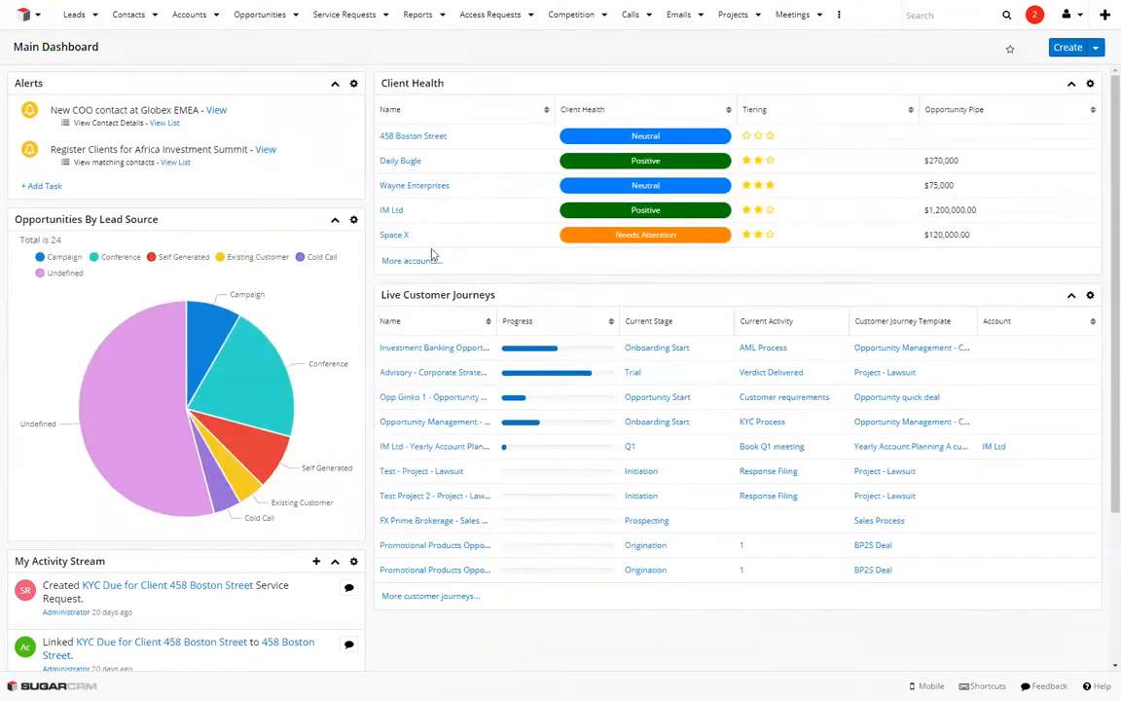
left_click_drag(631, 88, 409, 212)
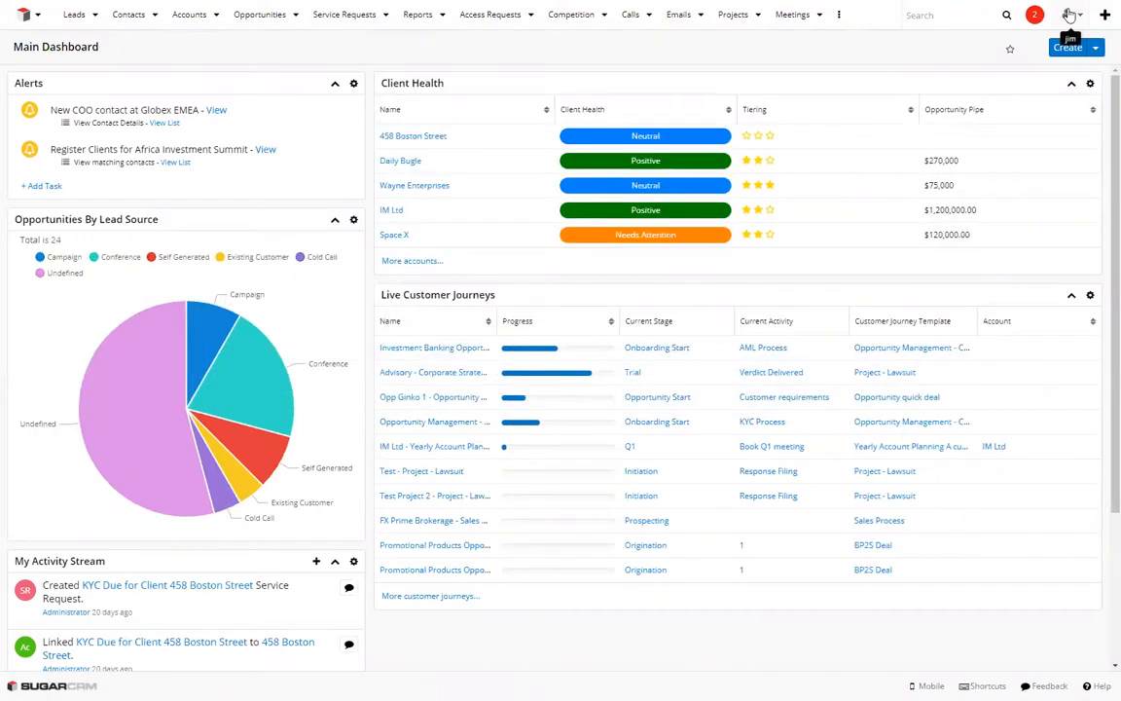
- Open the logged-in user's profile for editing and show its advanced settings
left_click(1069, 15)
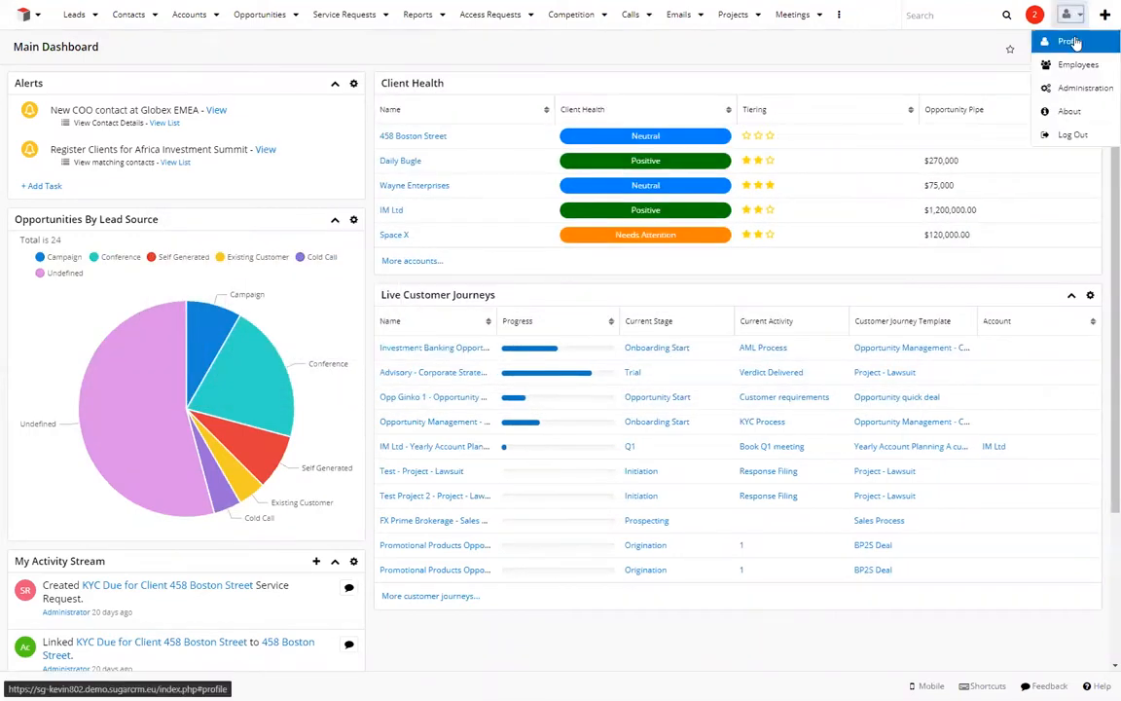
left_click(1070, 42)
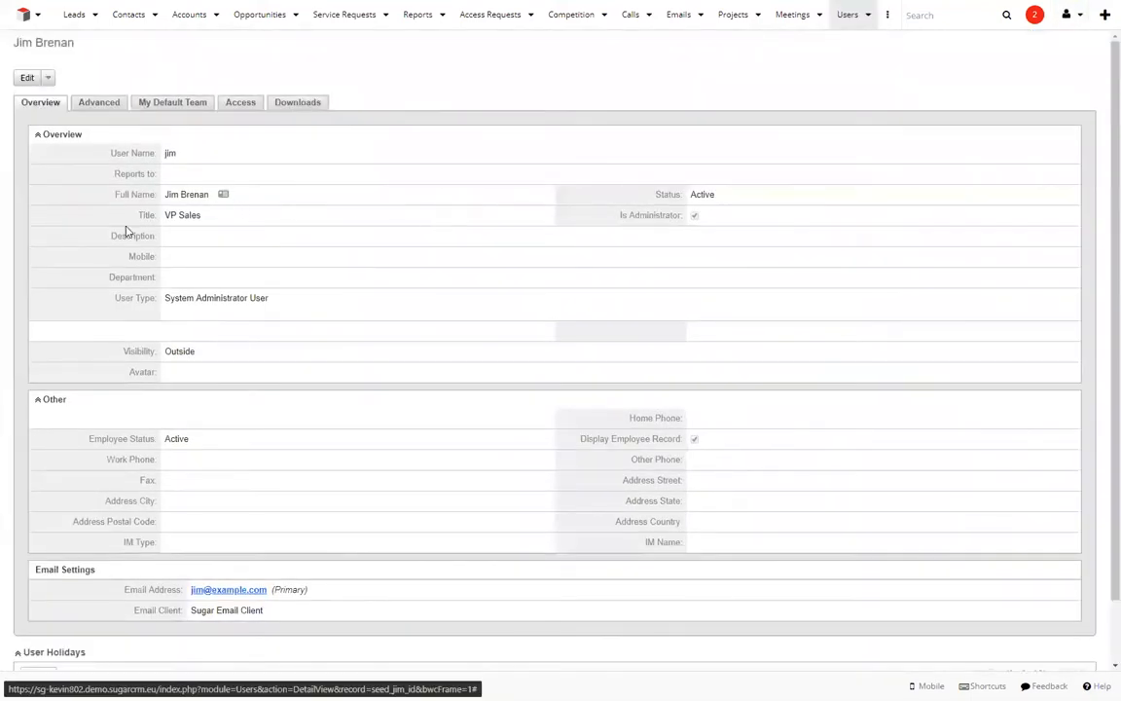
left_click(28, 78)
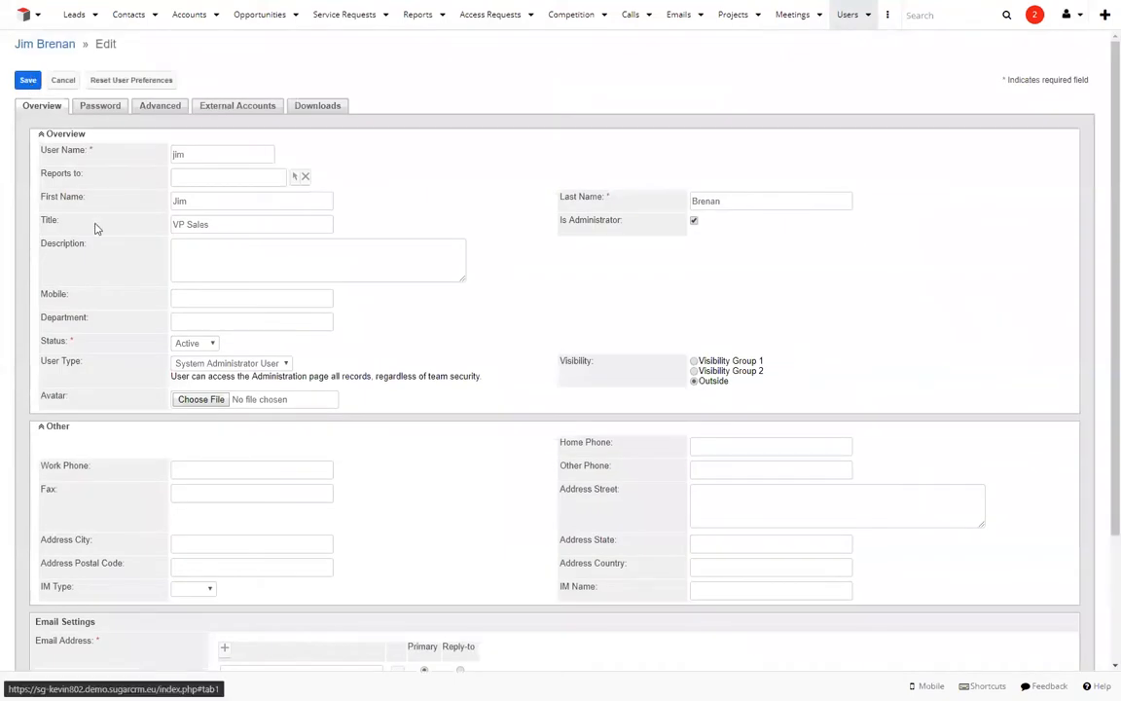
left_click(162, 109)
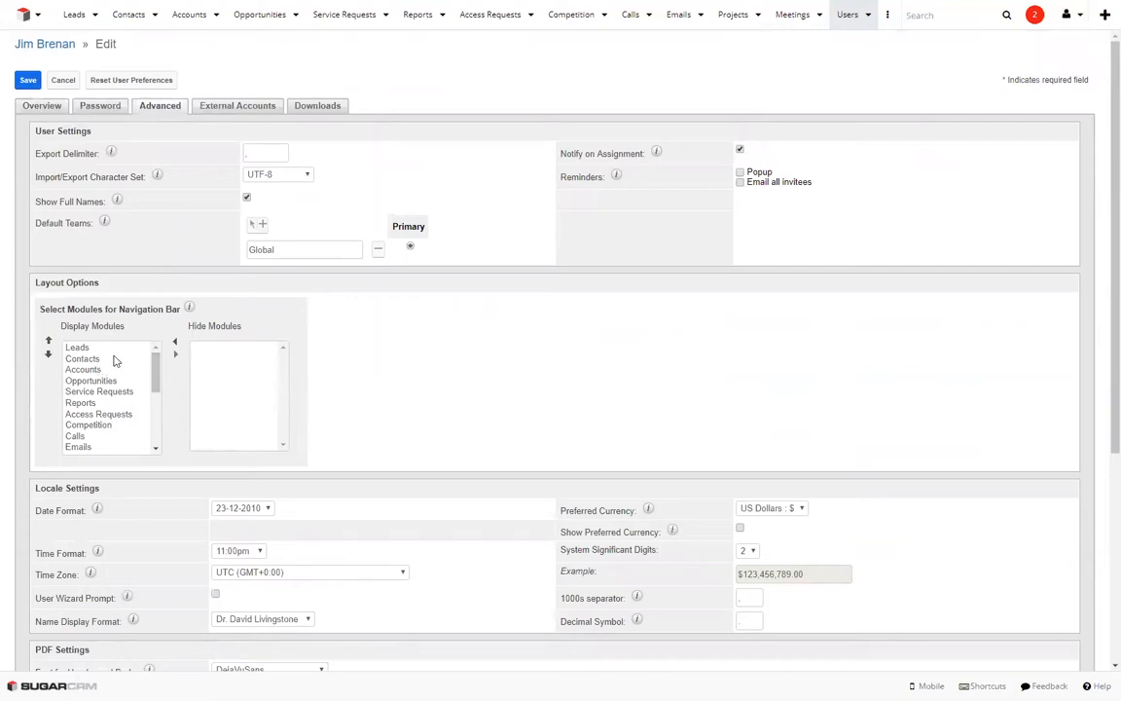
- Hide the Emails, Projects, Offers and Tags modules from the user's navigation bar
double_click(90, 447)
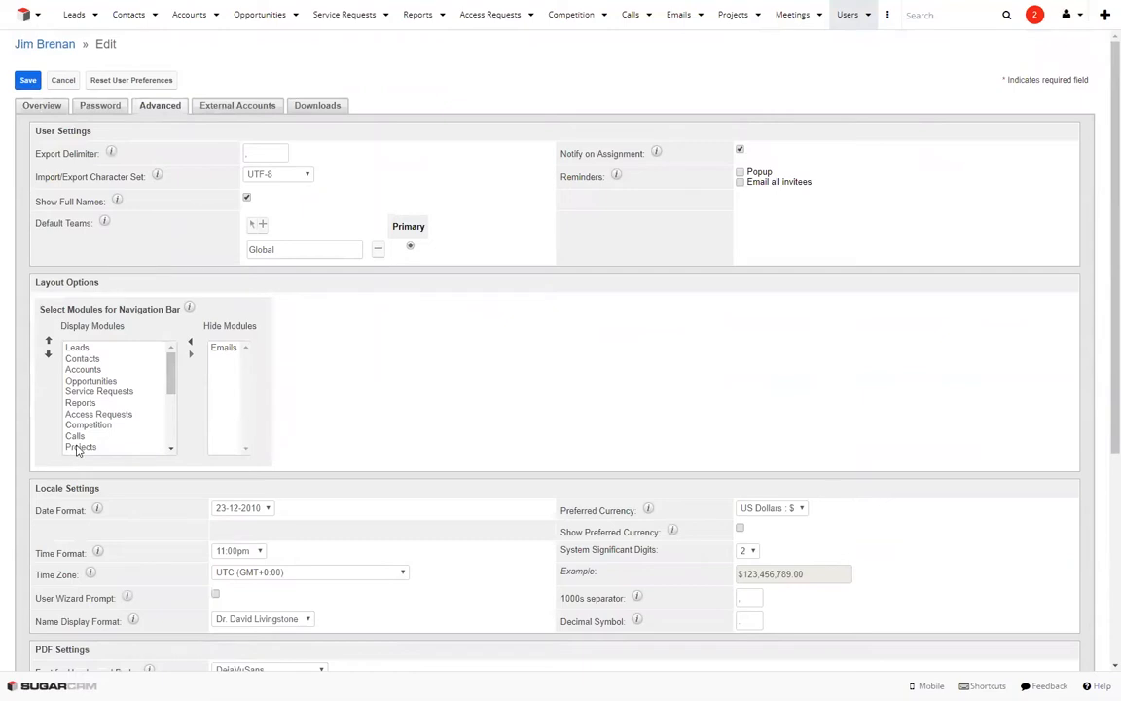
left_click(77, 448)
left_click(191, 353)
left_click_drag(171, 374, 141, 454)
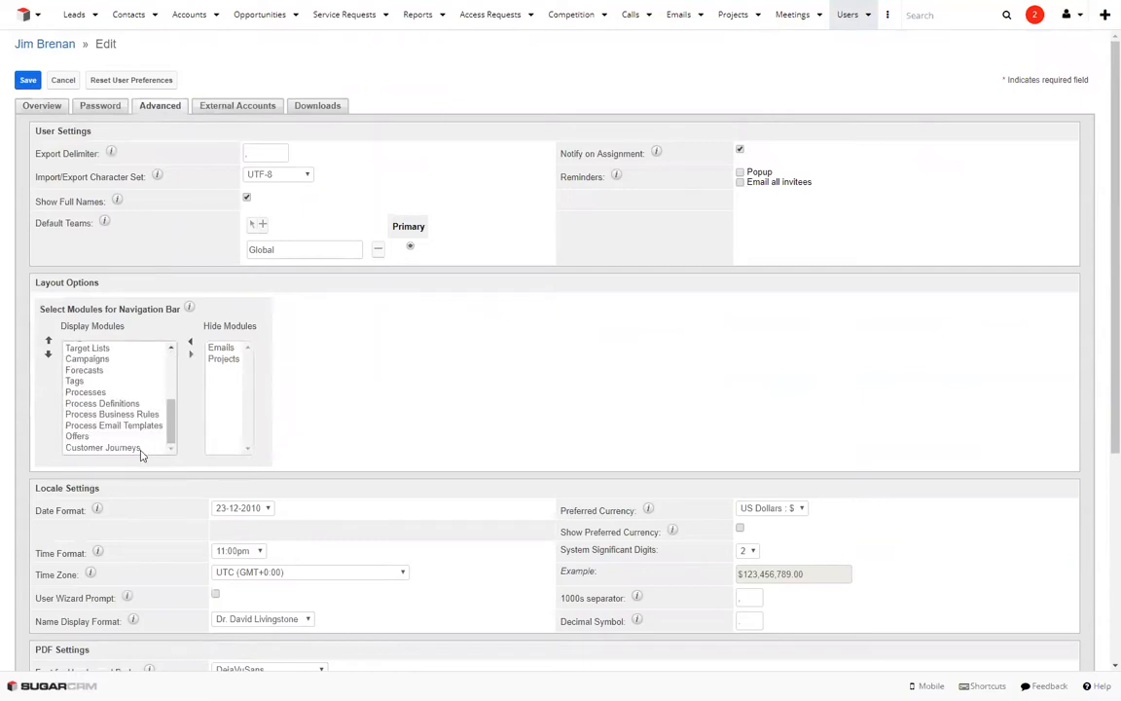
left_click(84, 438)
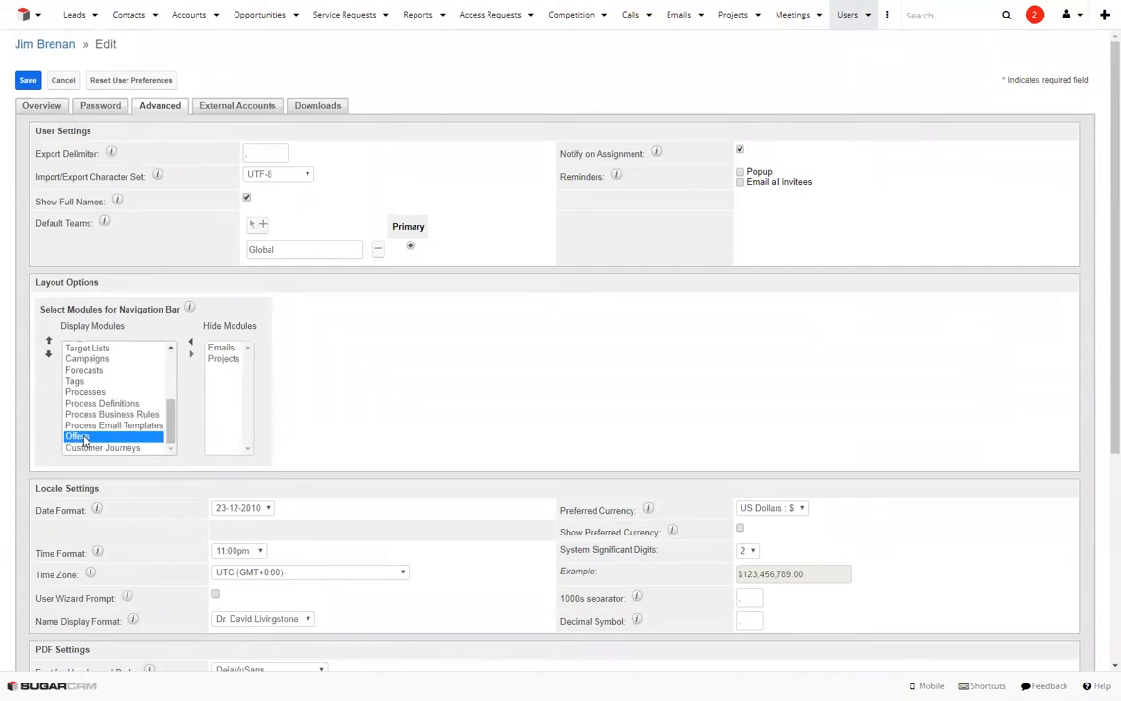
left_click(191, 354)
left_click_drag(168, 389, 164, 434)
left_click(81, 393)
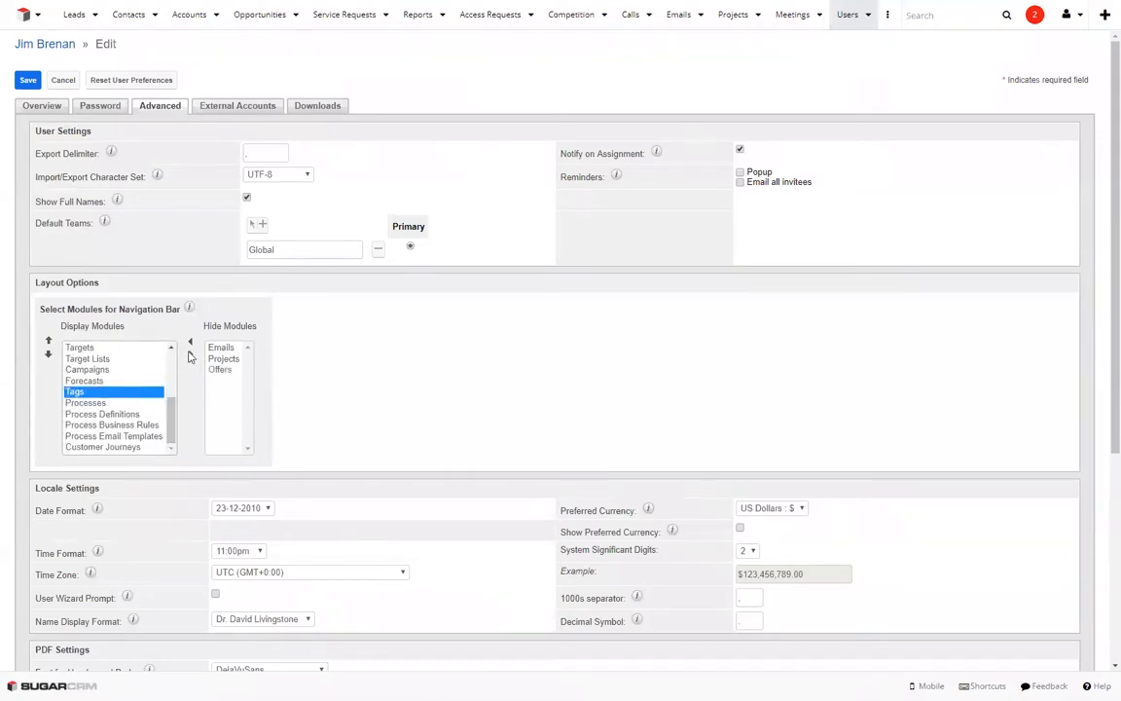
left_click(191, 354)
- Hide the Processes and Access Requests modules from the navigation bar as well and save the profile
scroll(171, 375, "down", 5)
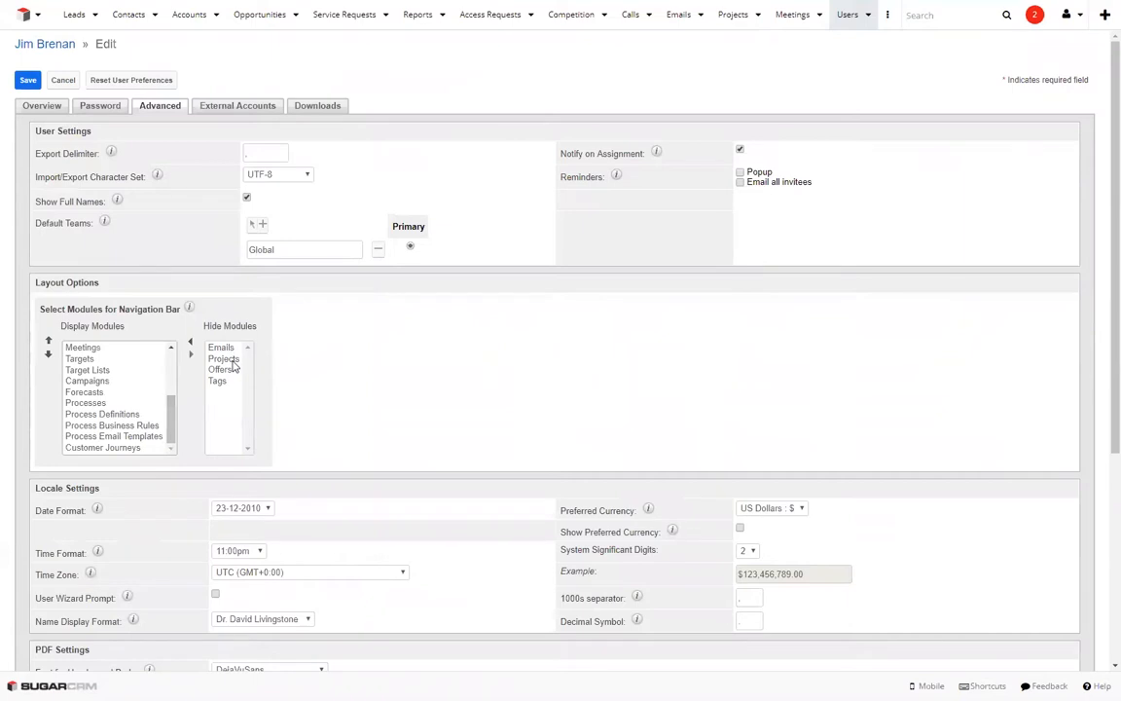
left_click(90, 404)
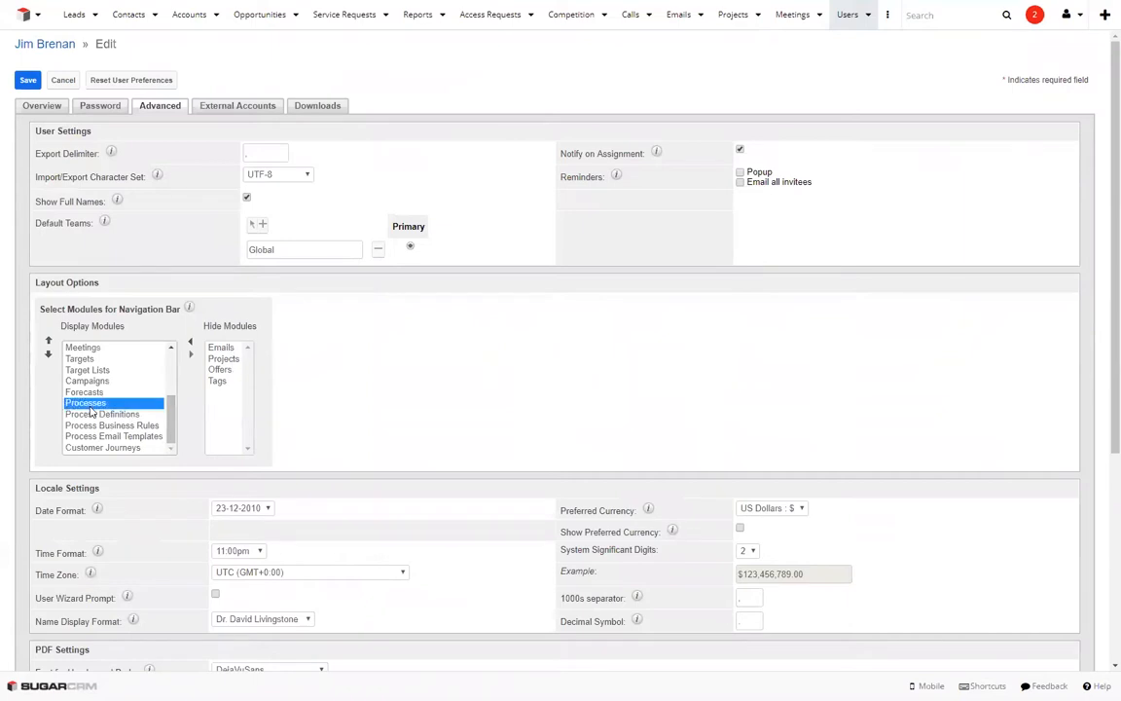
left_click(191, 355)
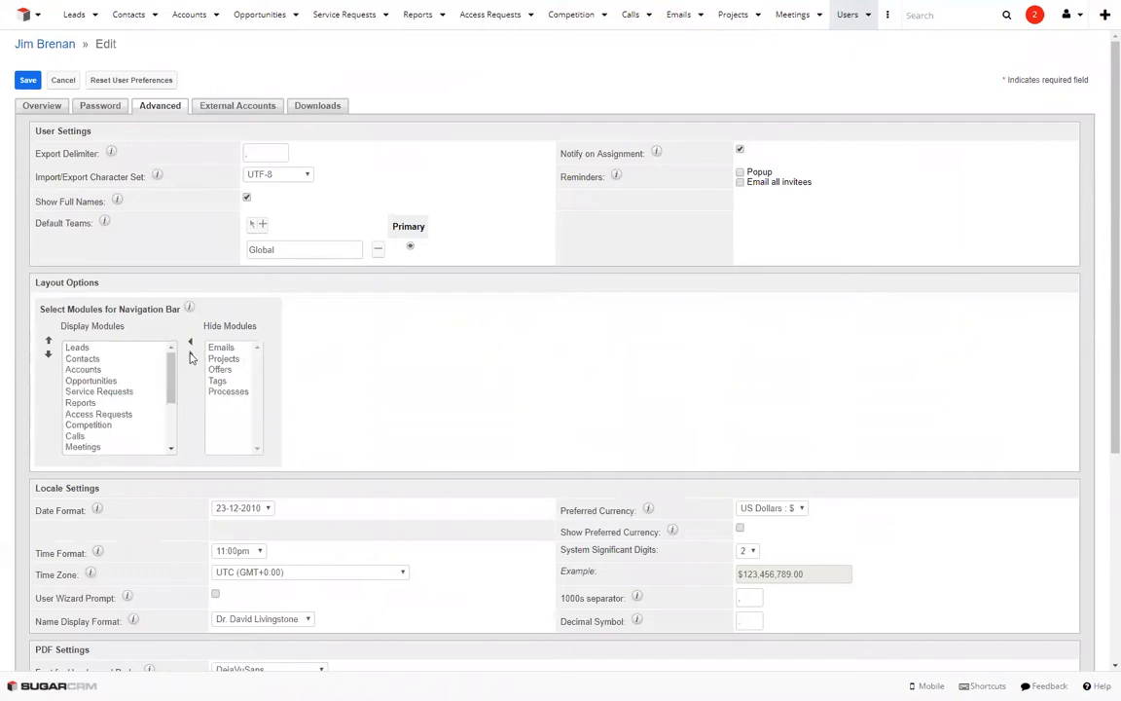
left_click(108, 414)
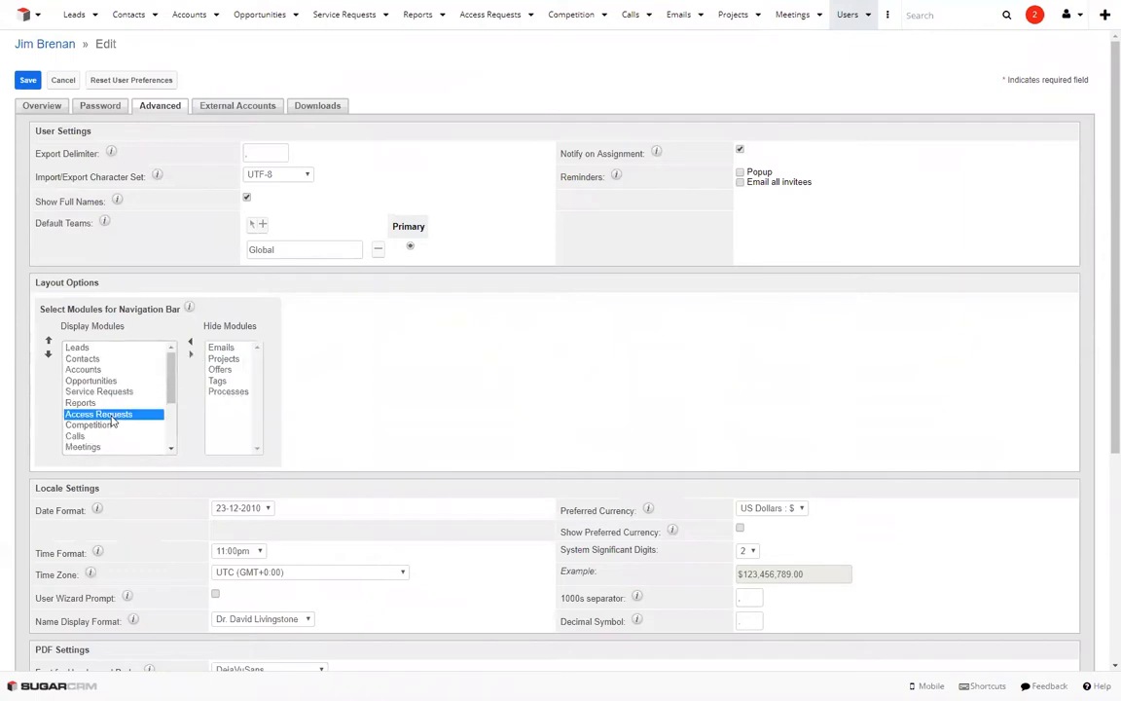
left_click(191, 355)
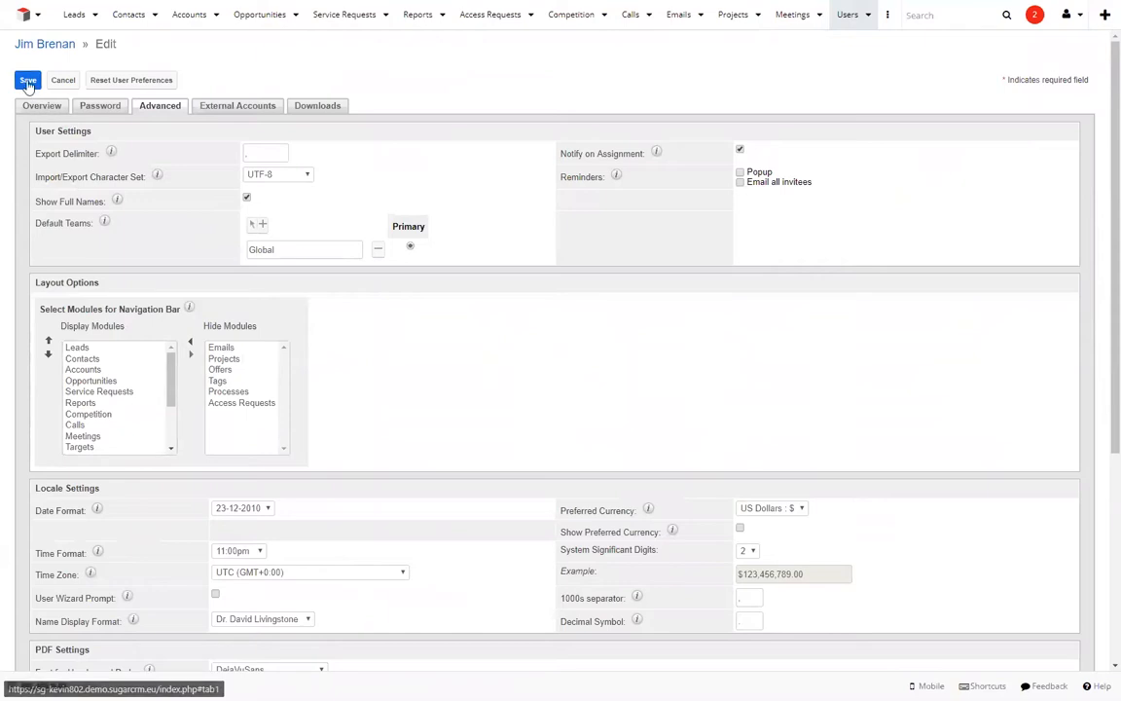
left_click(29, 81)
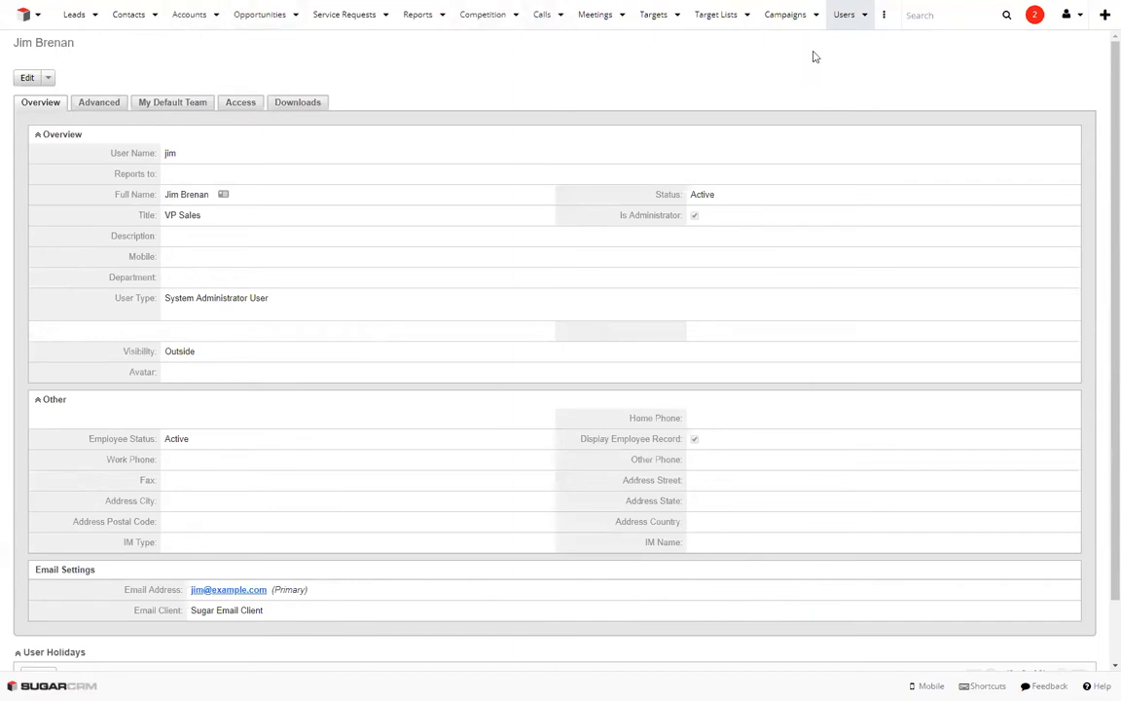
- Return to the Main Dashboard and move the Opportunities By Lead Source dashlet above Alerts
left_click(26, 16)
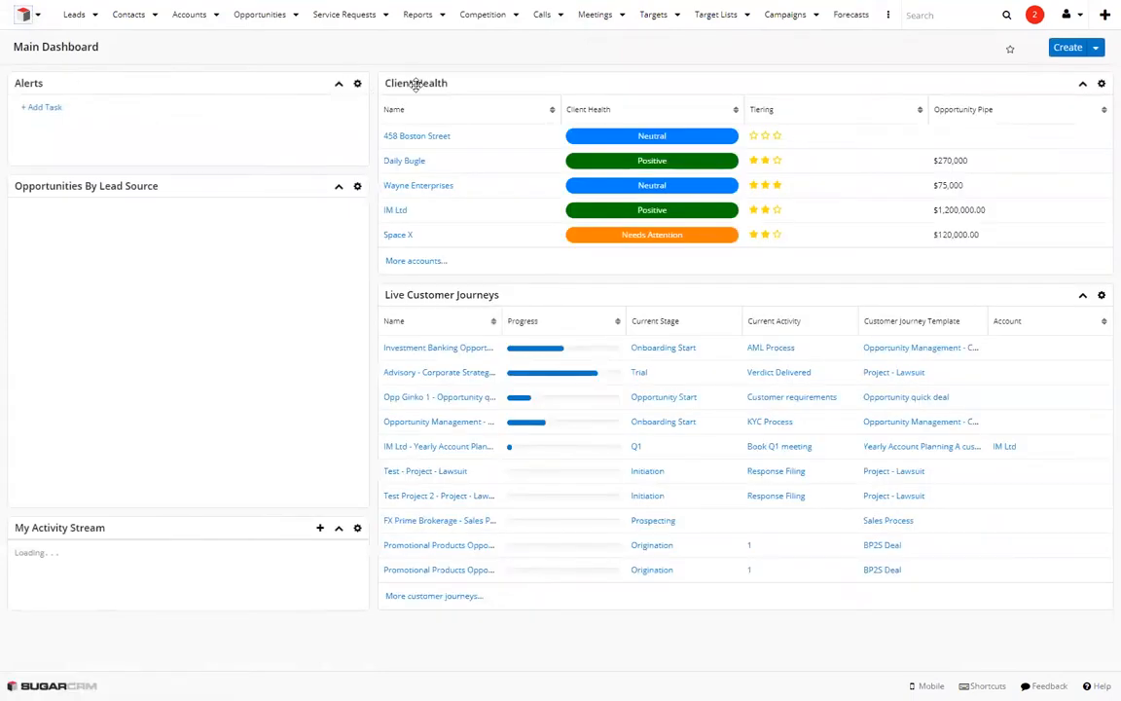
mouse_move(233, 206)
left_mouse_down()
mouse_move(382, 156)
mouse_move(365, 164)
left_mouse_up()
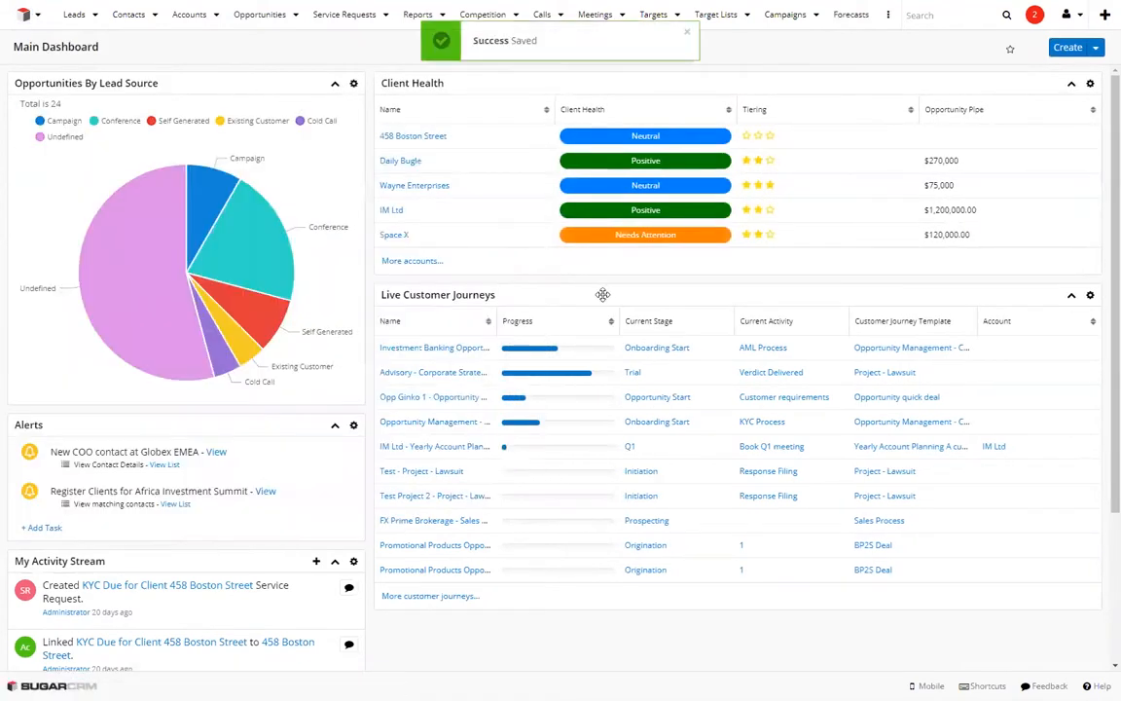
mouse_move(596, 294)
left_mouse_down()
mouse_move(581, 288)
mouse_move(607, 297)
left_mouse_up()
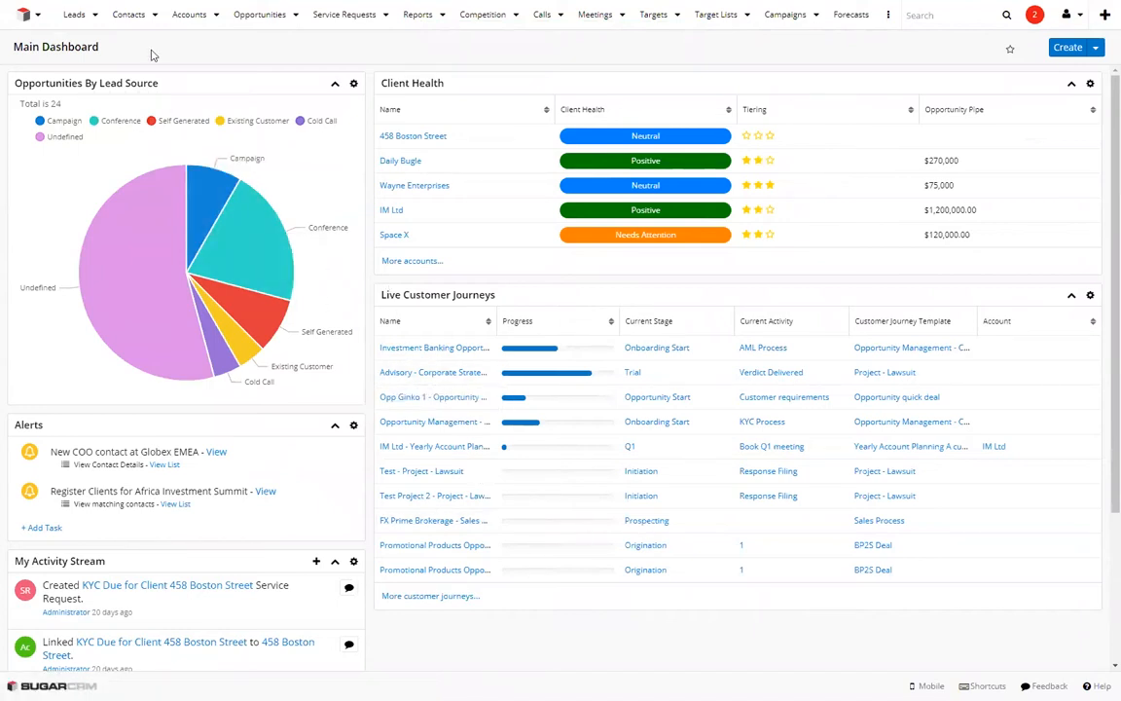
- Open My Dashboard for editing and add a two-column row below the Upcoming Webinars dashlet
left_click(33, 14)
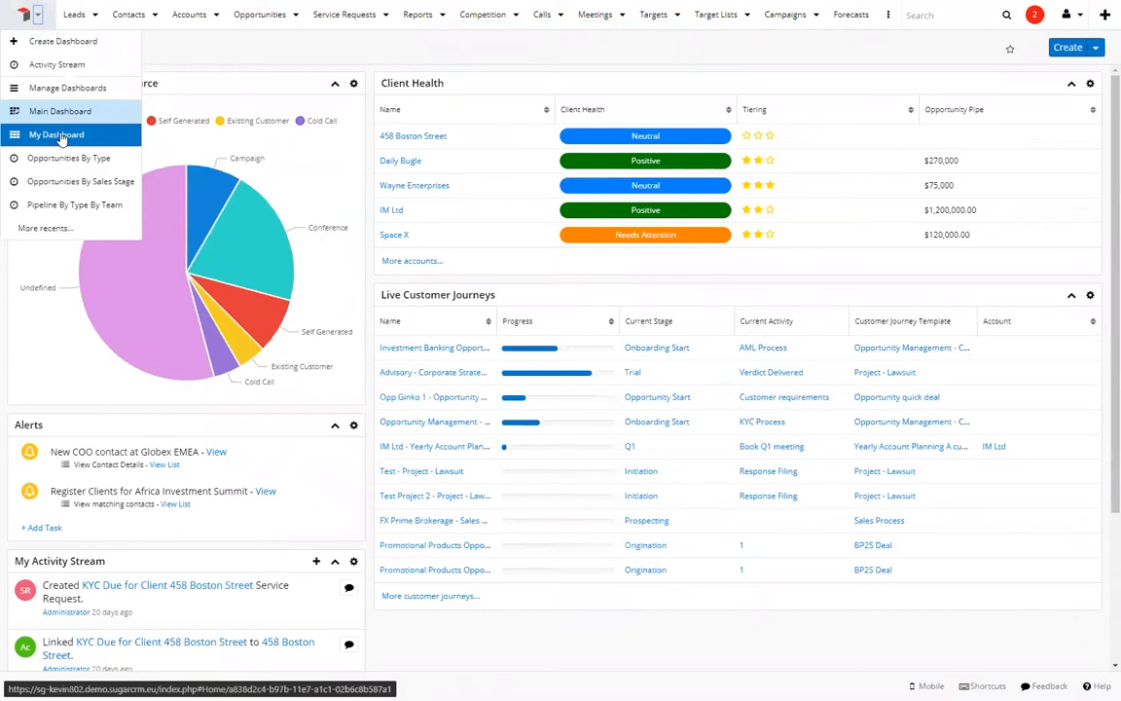
left_click(61, 136)
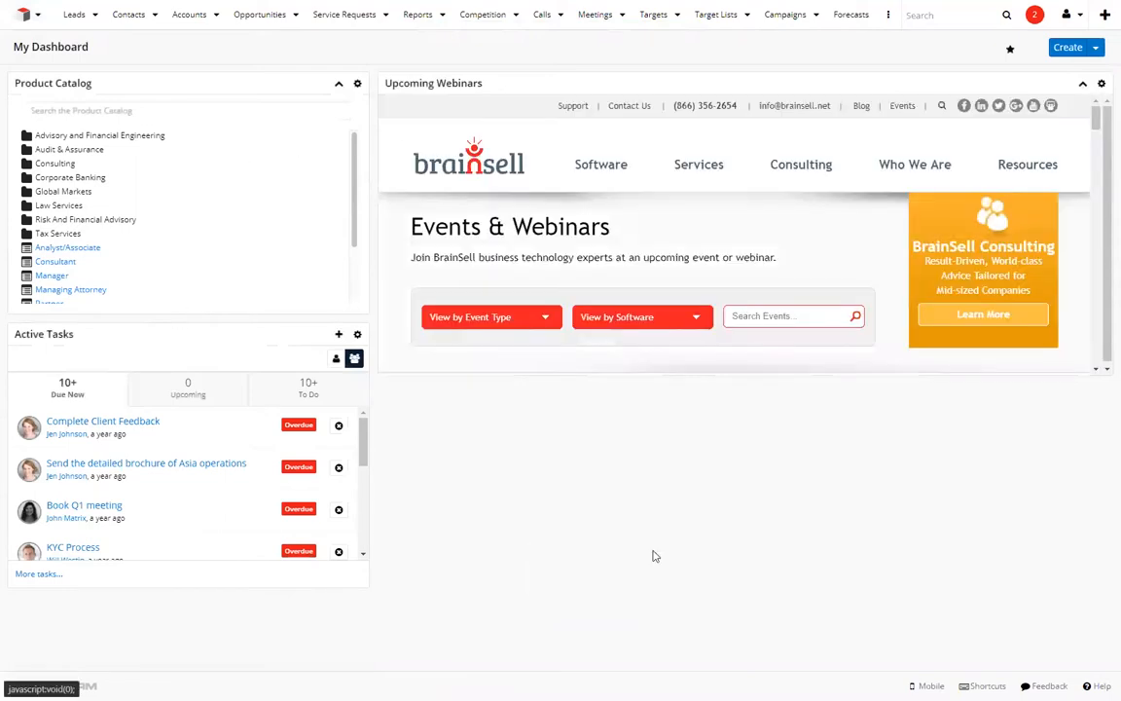
left_click(1097, 51)
left_click(1016, 78)
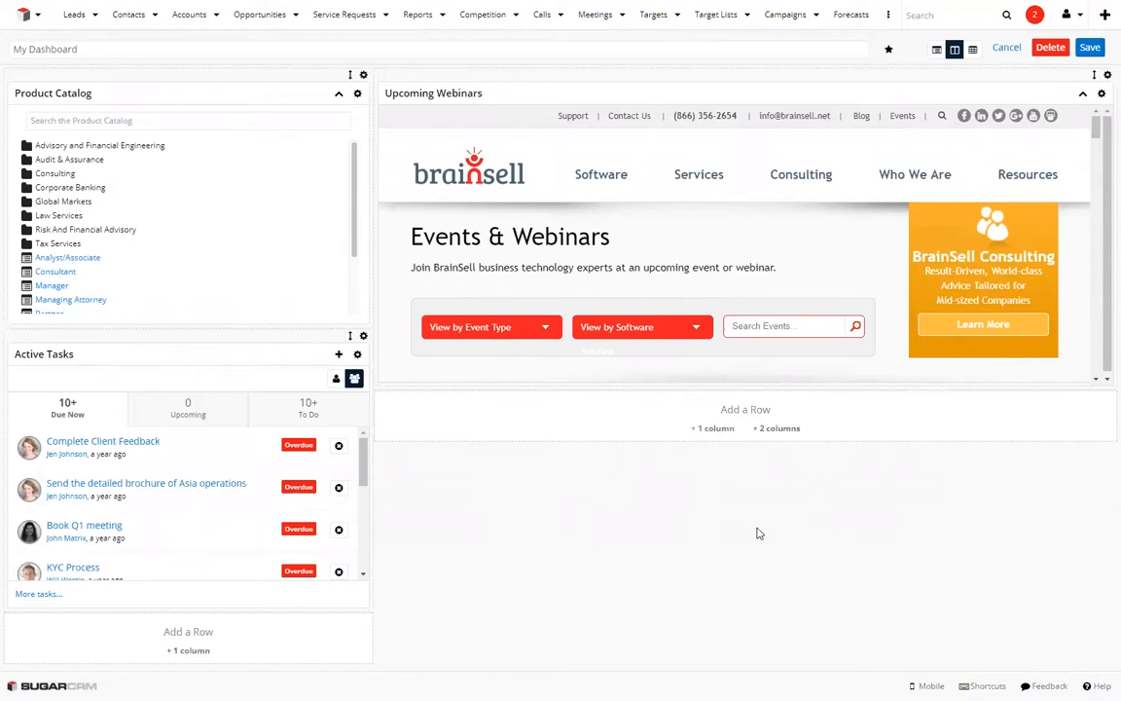
left_click(778, 428)
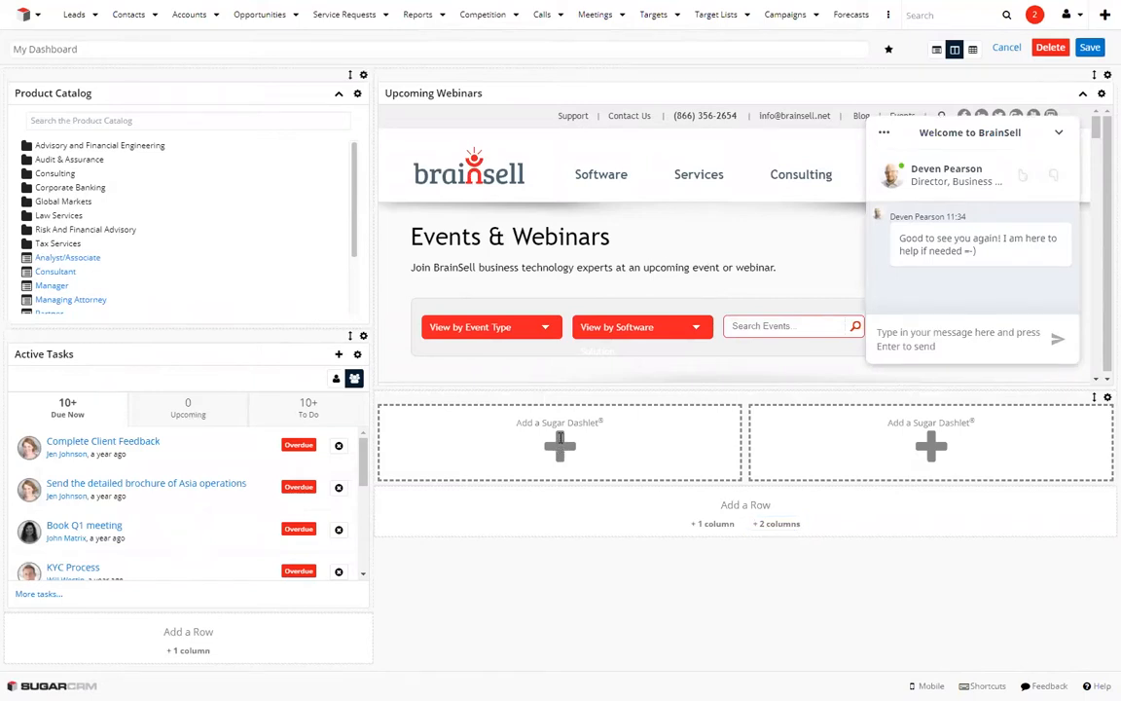
- Add an Accounts List View dashlet titled All Accounts, without the My Accounts filter, to the new row's first cell and save the dashboard
left_click(559, 443)
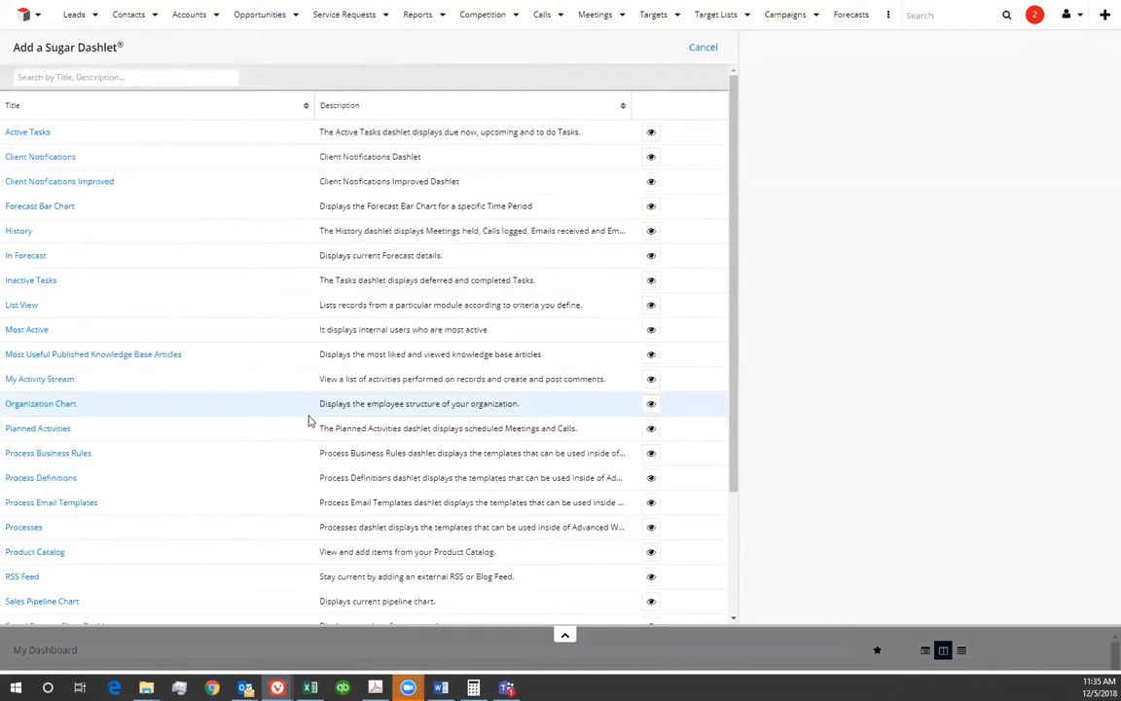
left_click(21, 308)
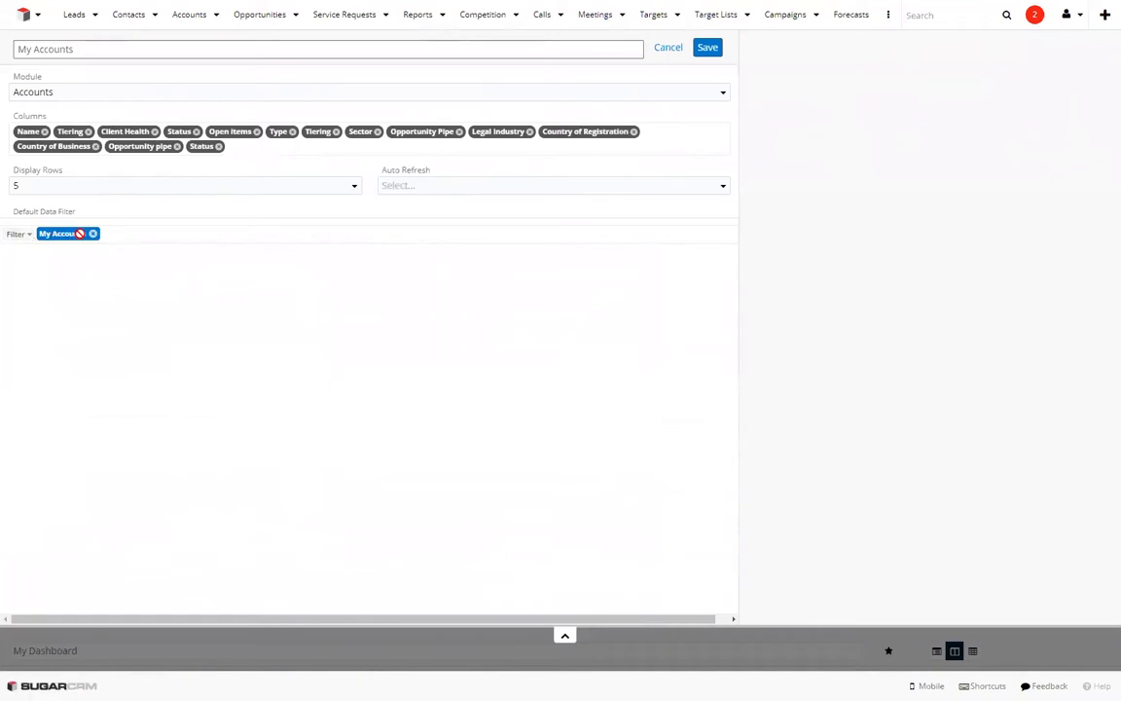
left_click(93, 235)
double_click(12, 49)
type("All")
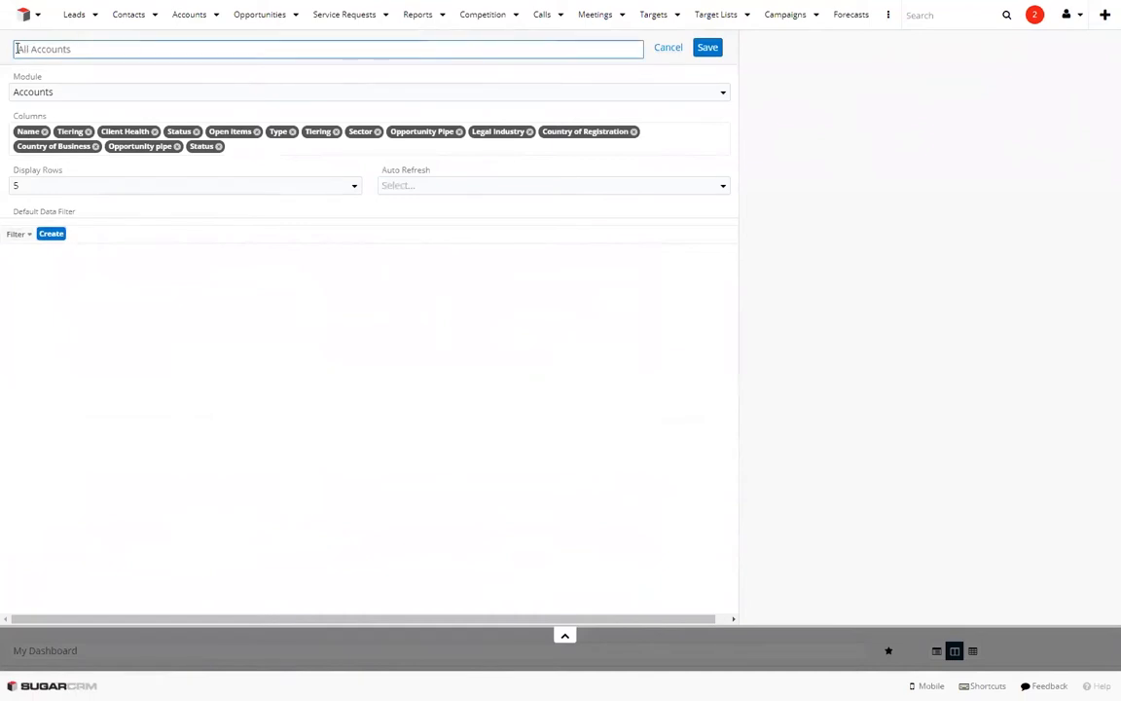
left_click(710, 52)
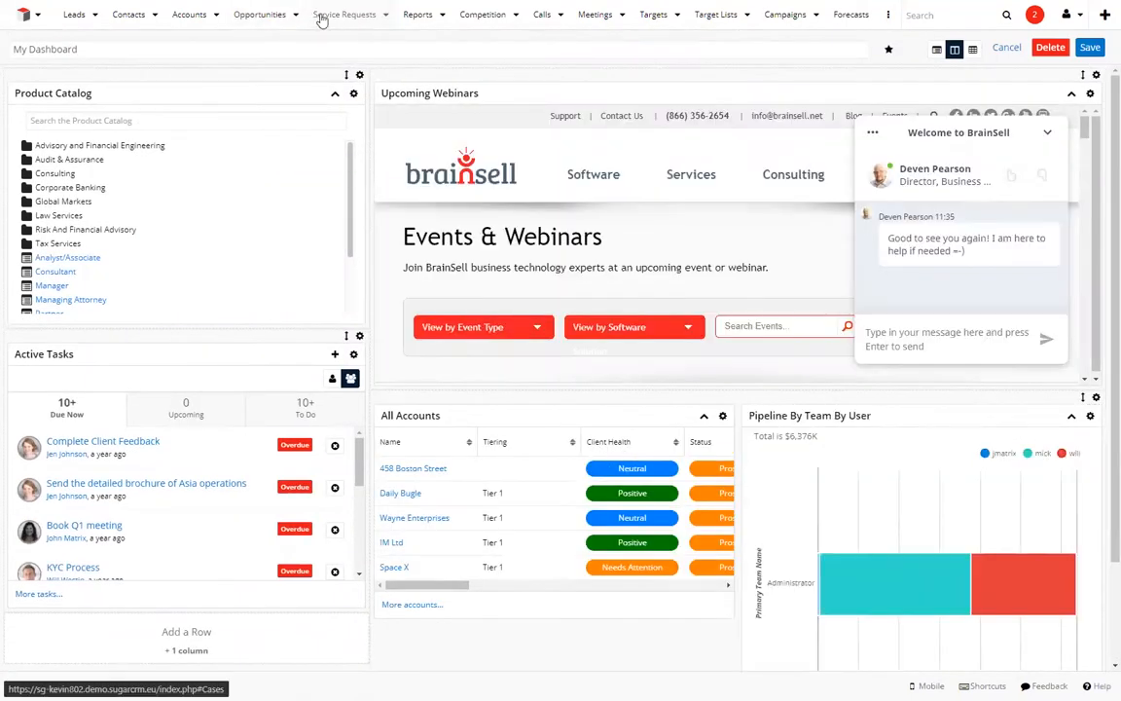
left_click(1047, 133)
left_click(1091, 46)
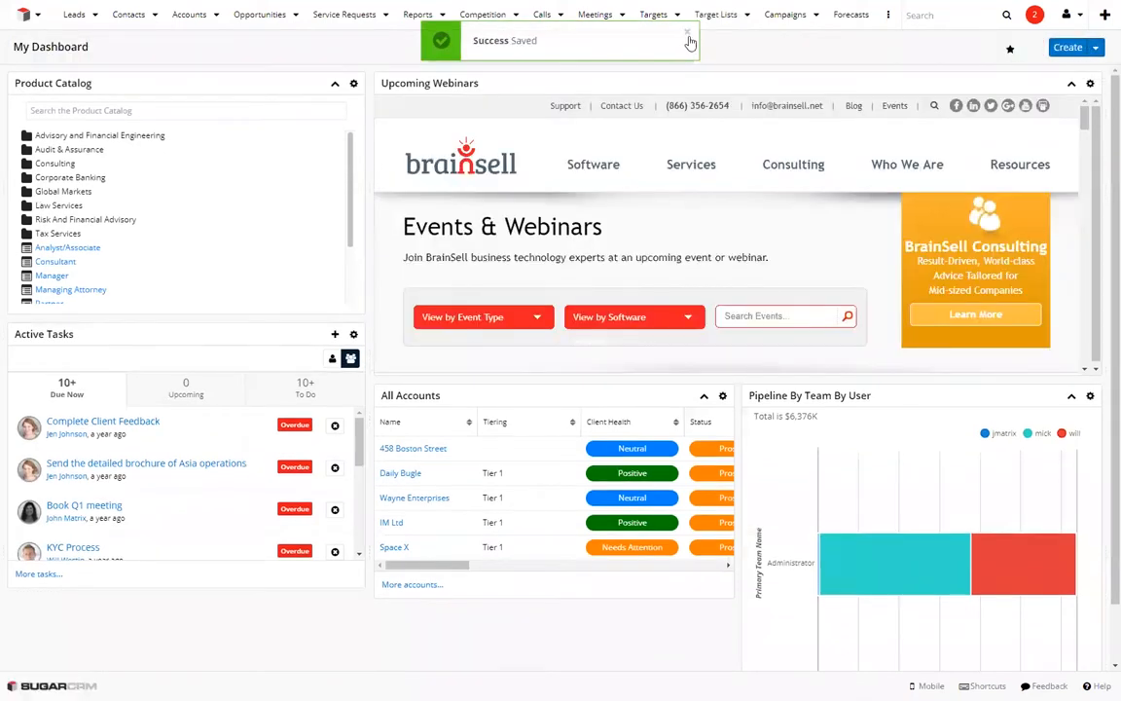
left_click(35, 15)
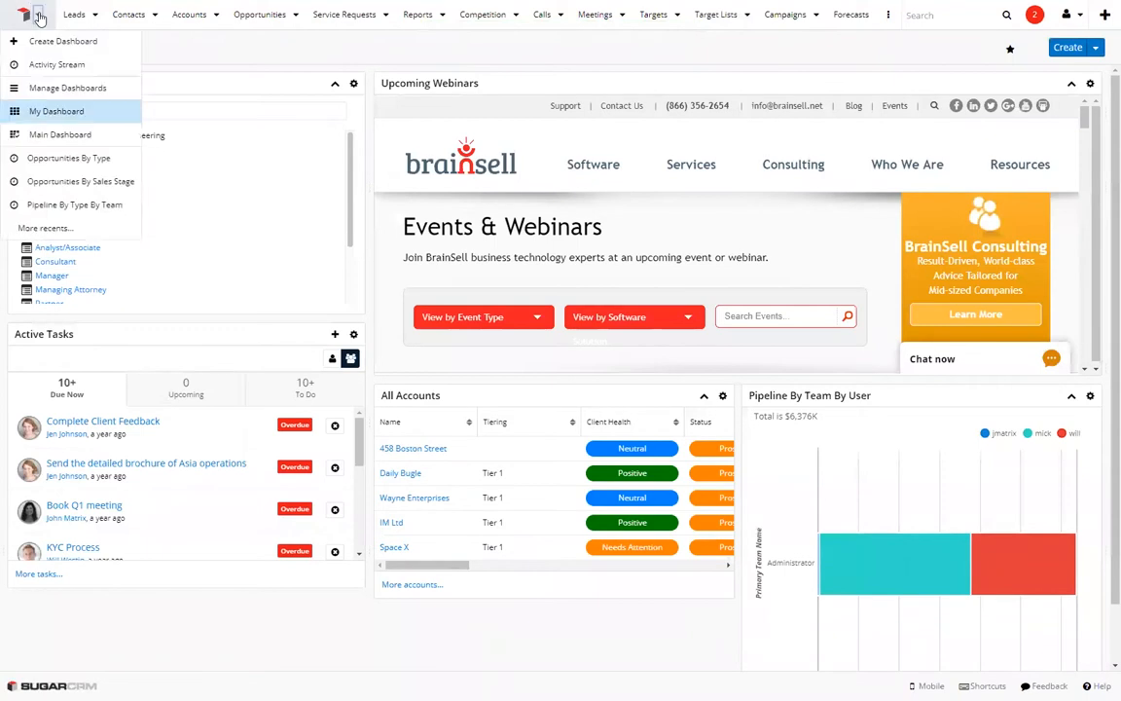
left_click(229, 60)
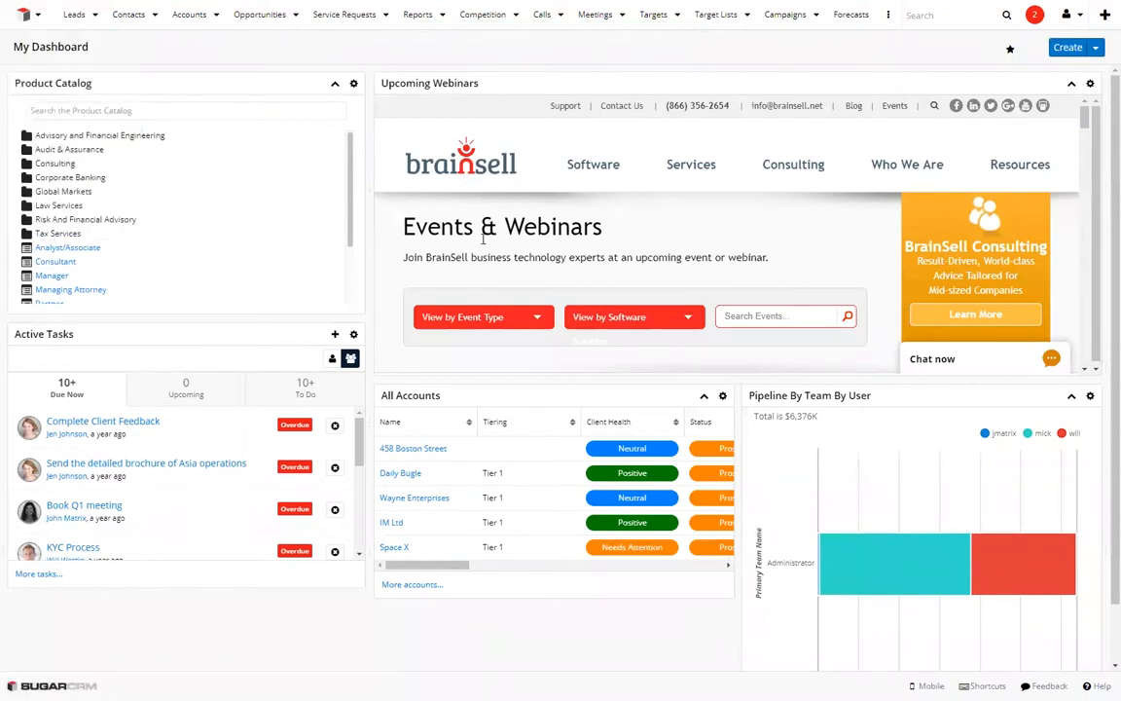
scroll(548, 224, "down", 10)
scroll(548, 224, "down", 6)
scroll(548, 225, "up", 6)
scroll(548, 224, "up", 8)
- Open the Accounts module and start a new dashboard there with a one-column row
left_click(189, 15)
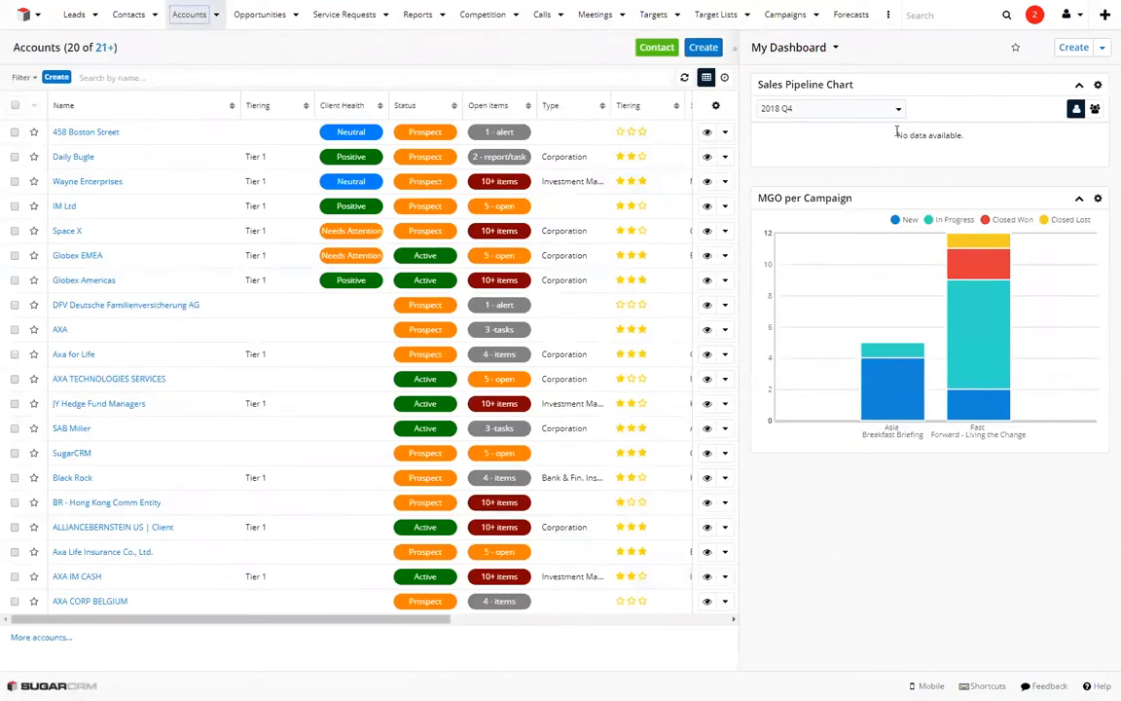
left_click(1077, 47)
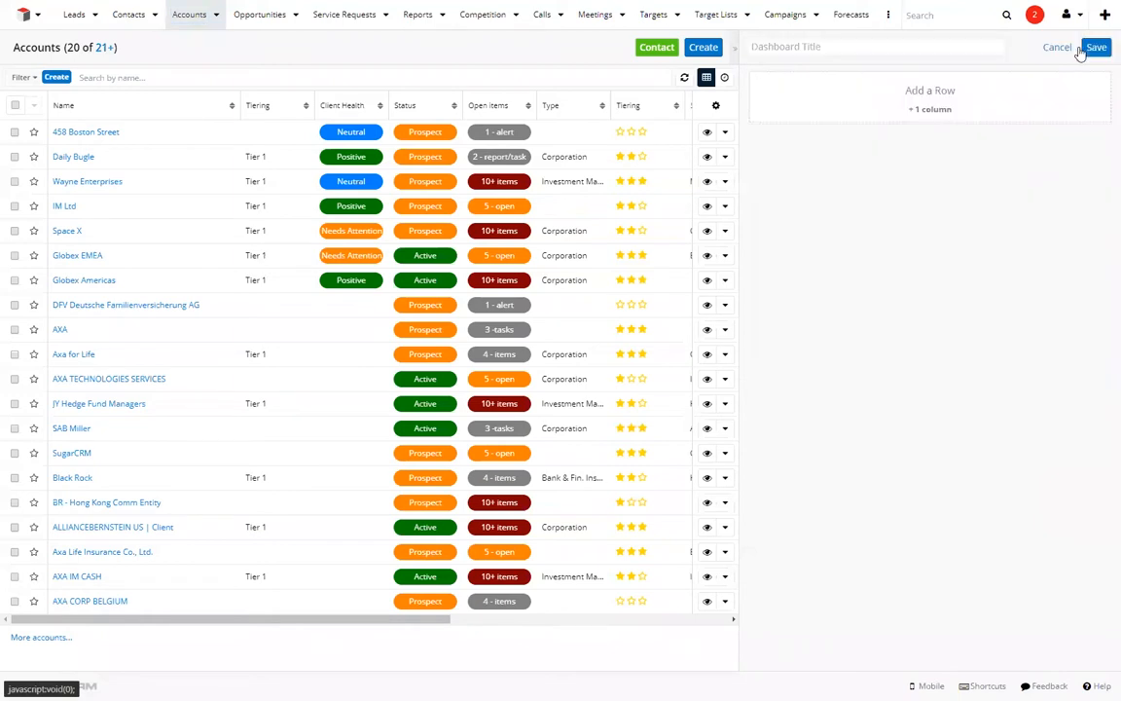
left_click(934, 98)
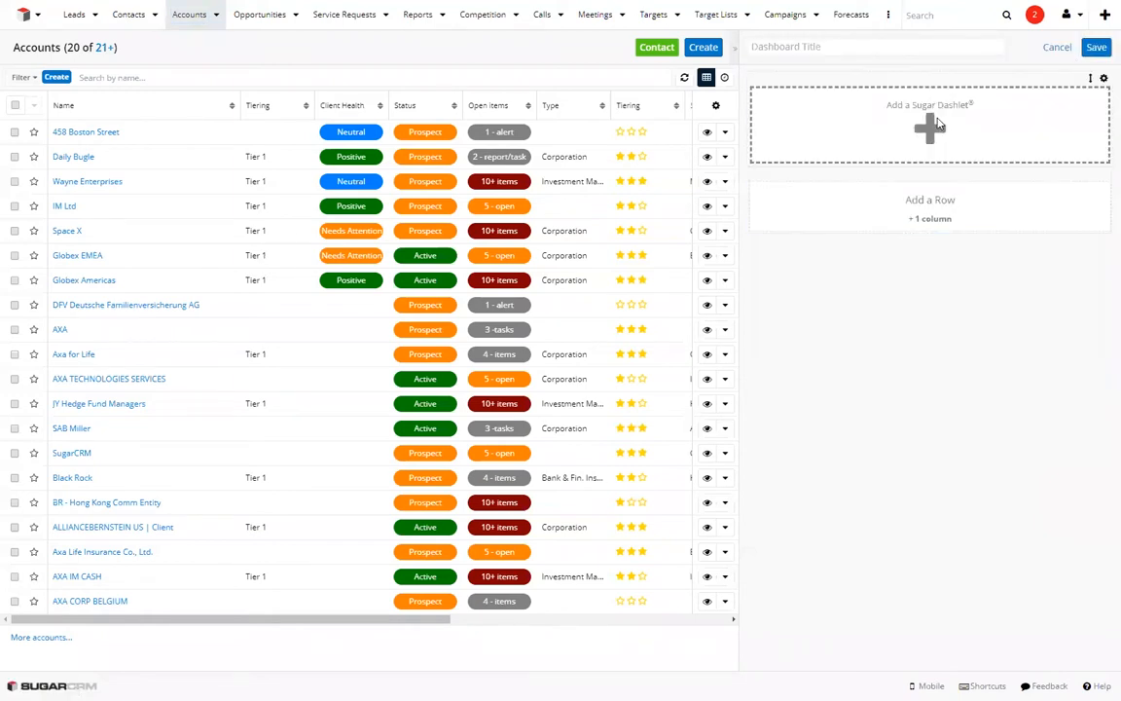
- Add a List View dashlet for the Opportunities module to the new row, keeping the My Opportunities title and filter
left_click(933, 126)
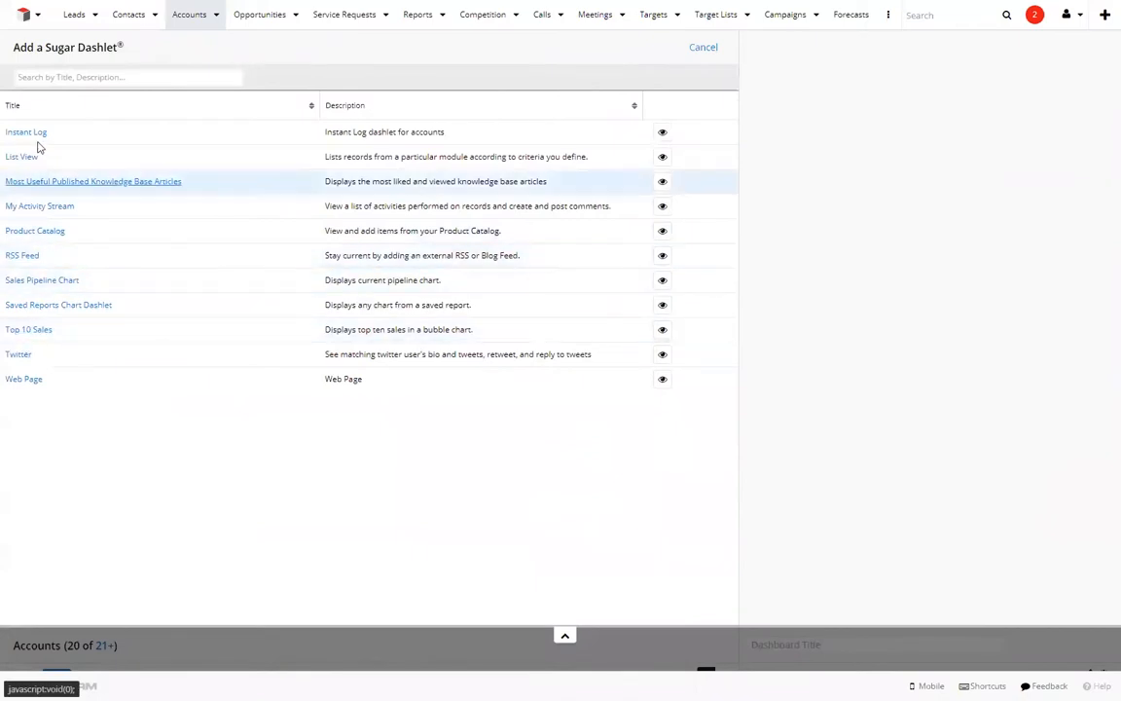
left_click(27, 156)
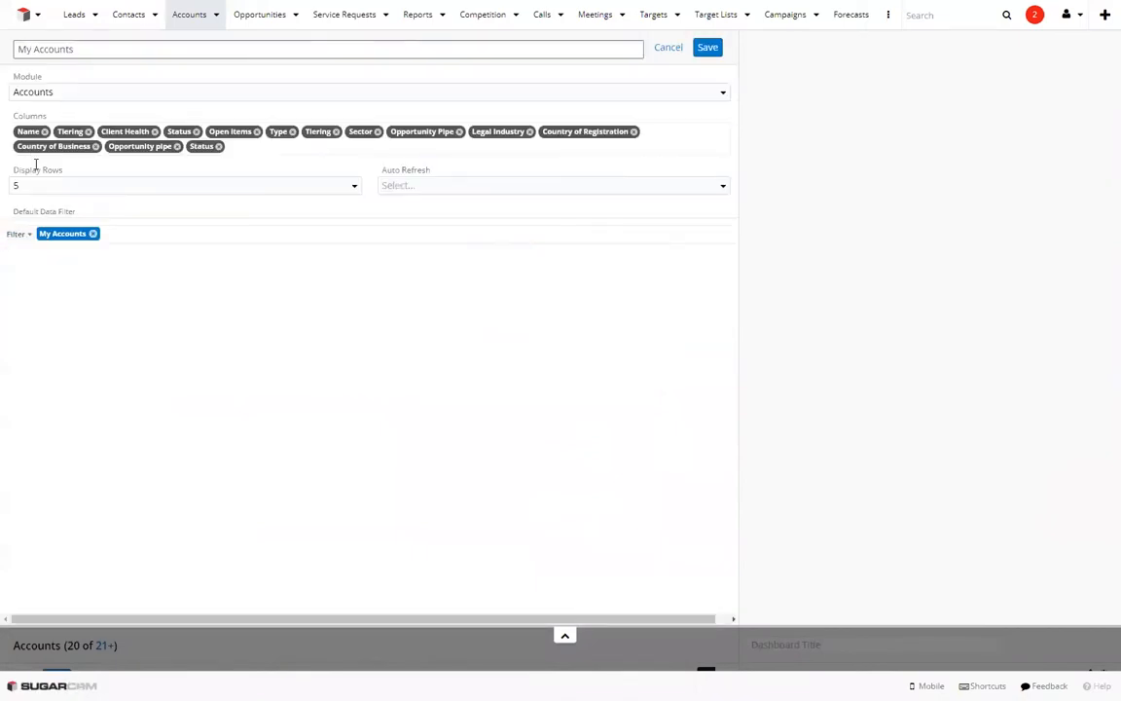
left_click(65, 99)
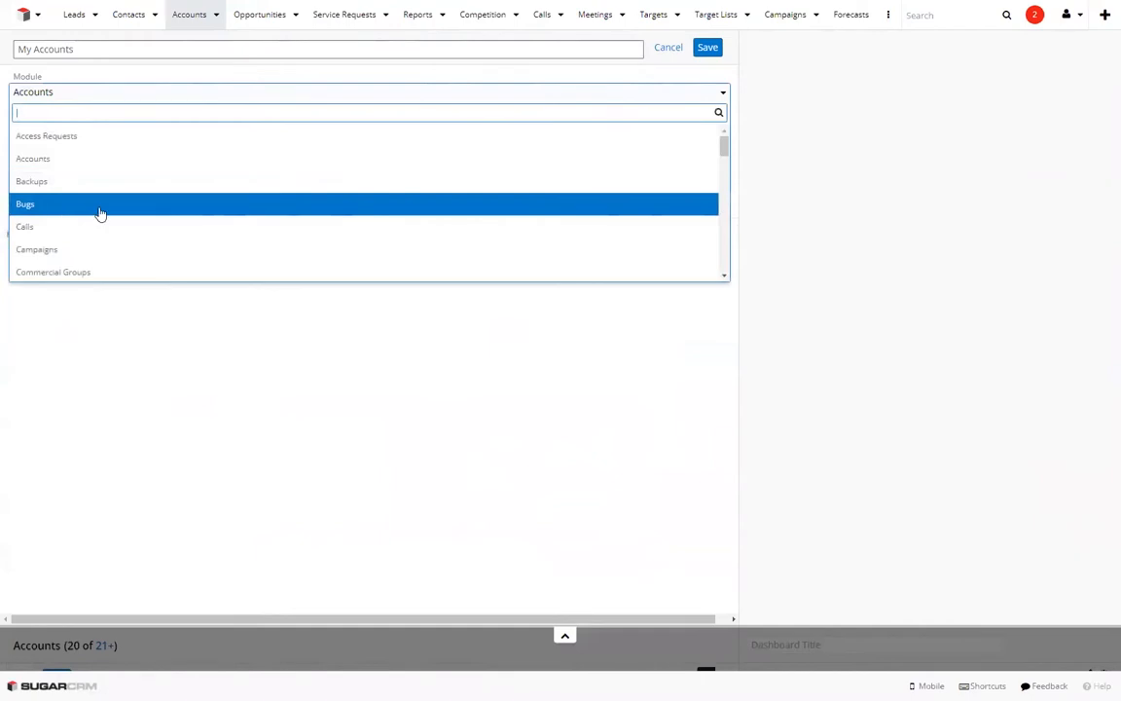
scroll(41, 179, "down", 1)
type("opp")
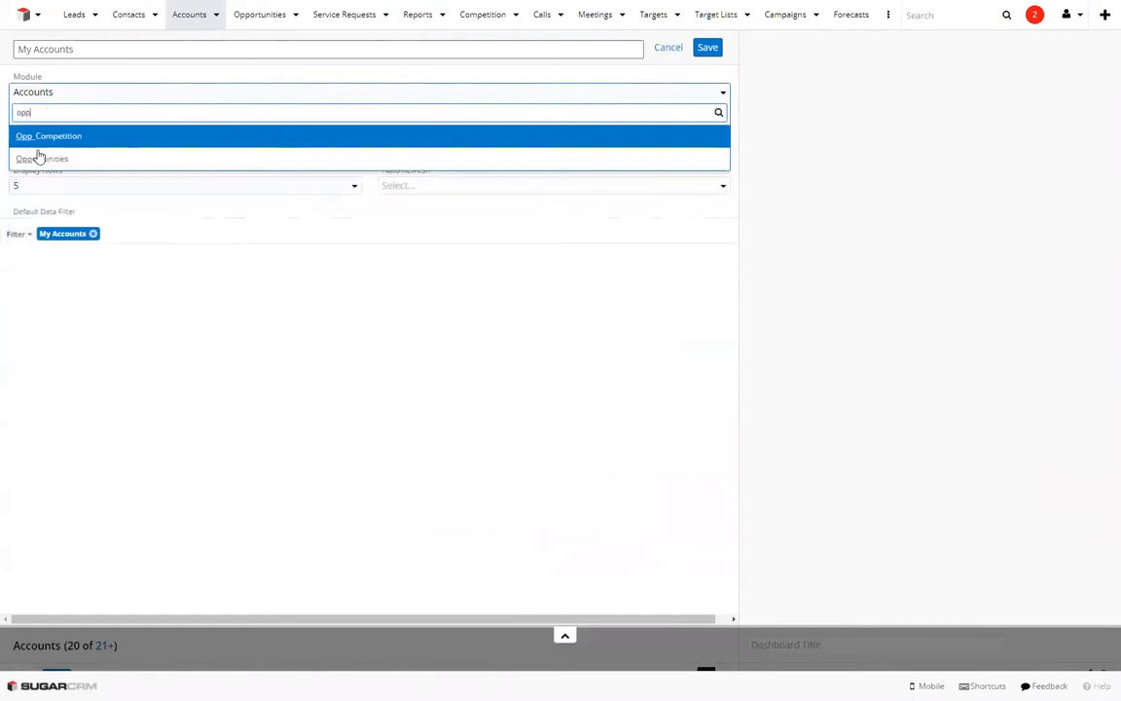
left_click(40, 157)
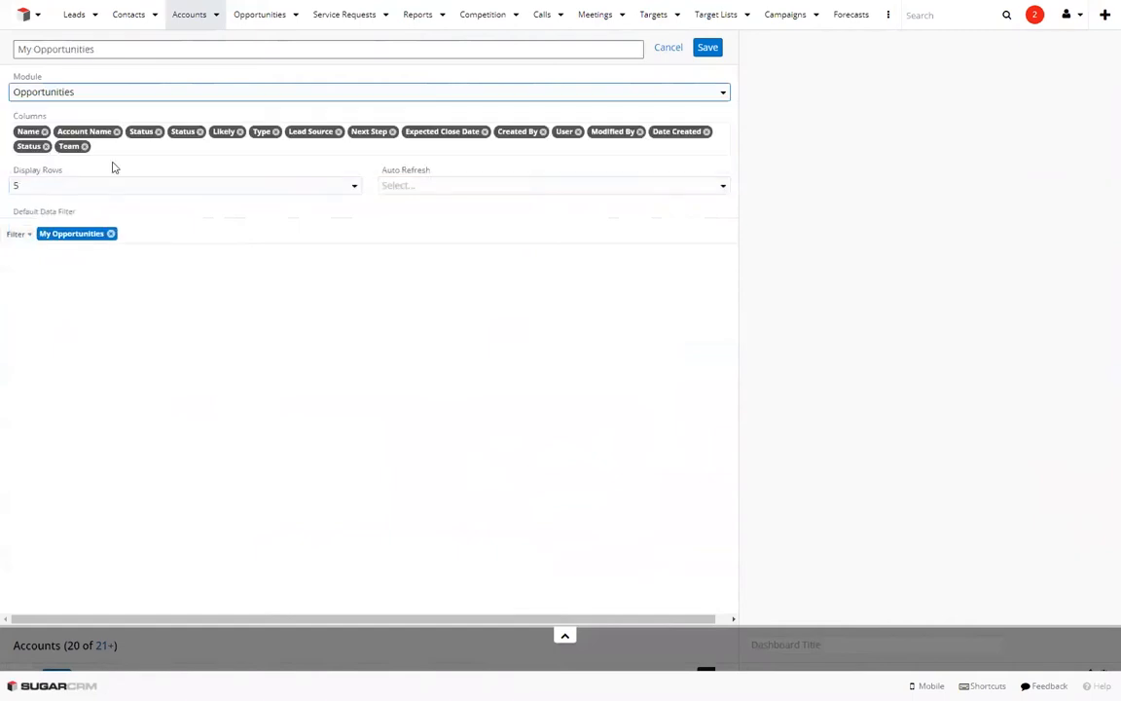
left_click(707, 49)
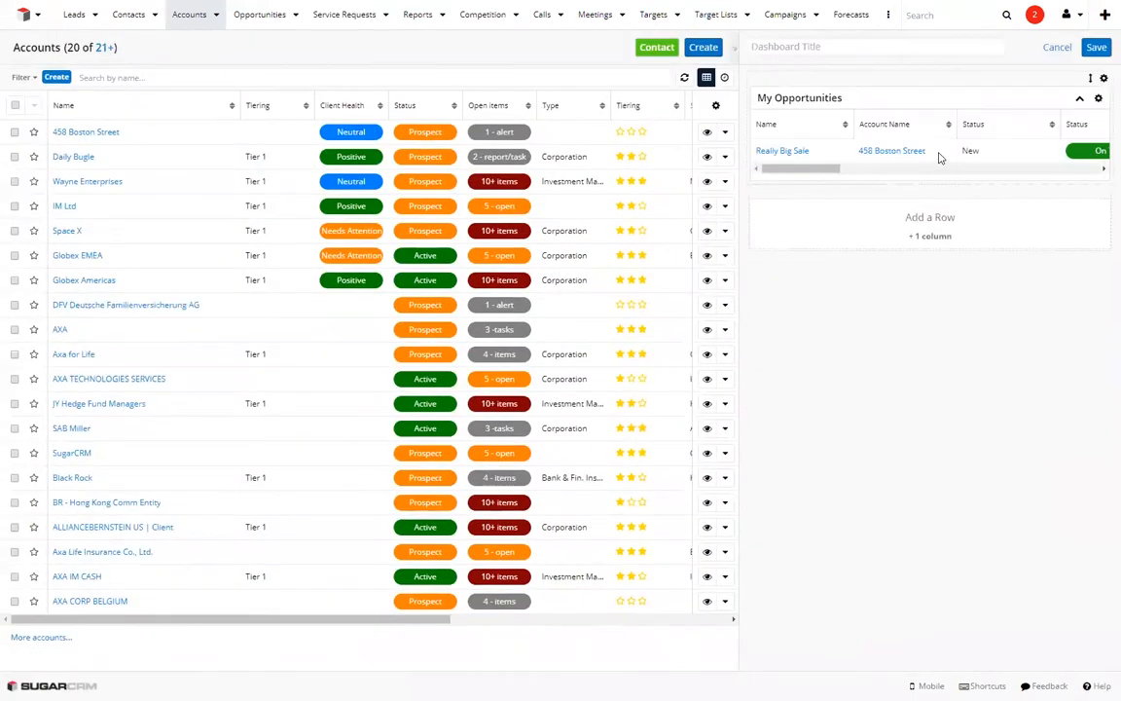
- Edit the My Opportunities dashlet to display 20 rows and save its settings
left_click(1097, 99)
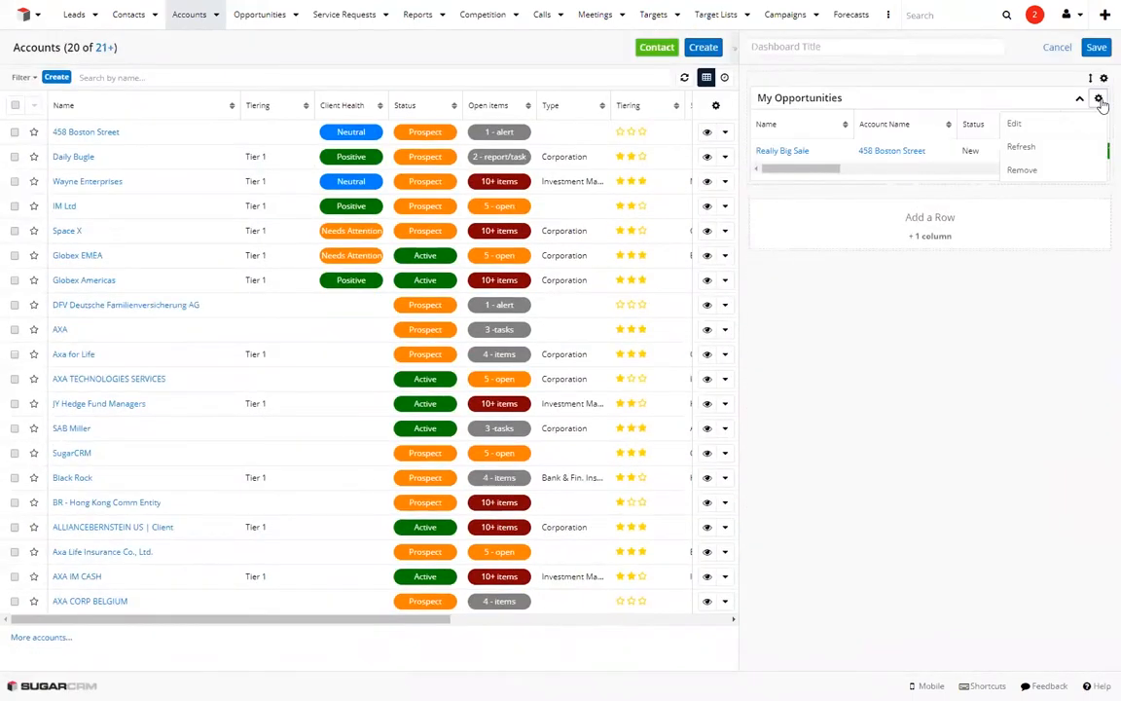
left_click(1016, 124)
left_click(83, 186)
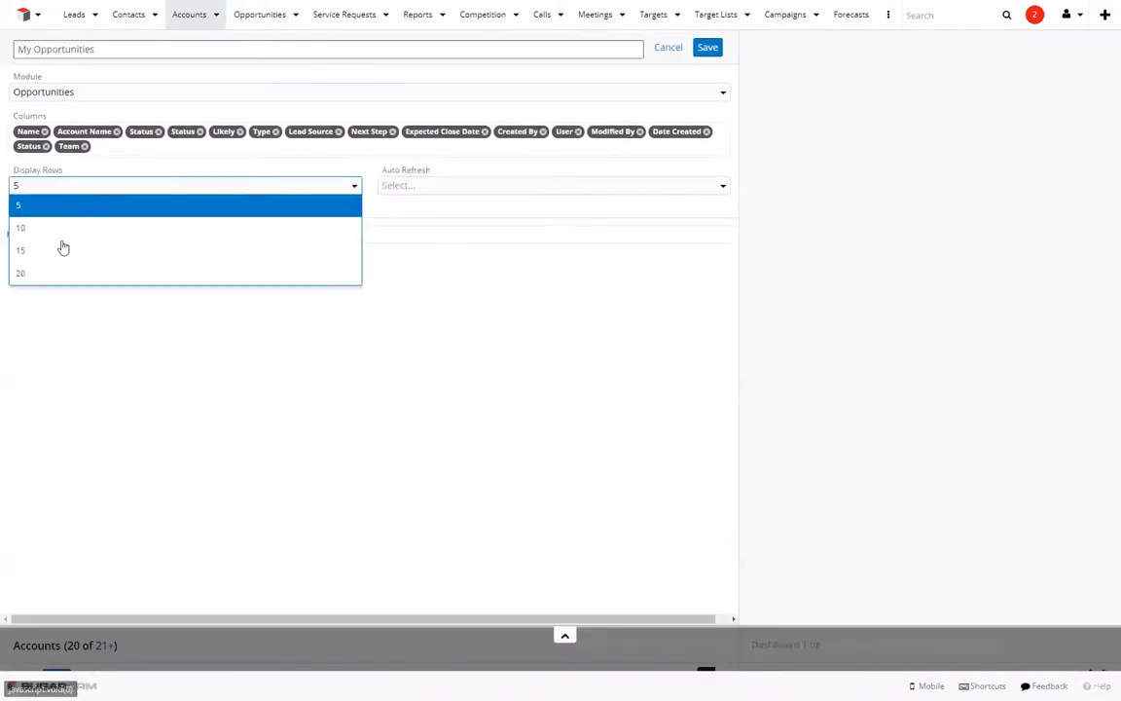
left_click(39, 274)
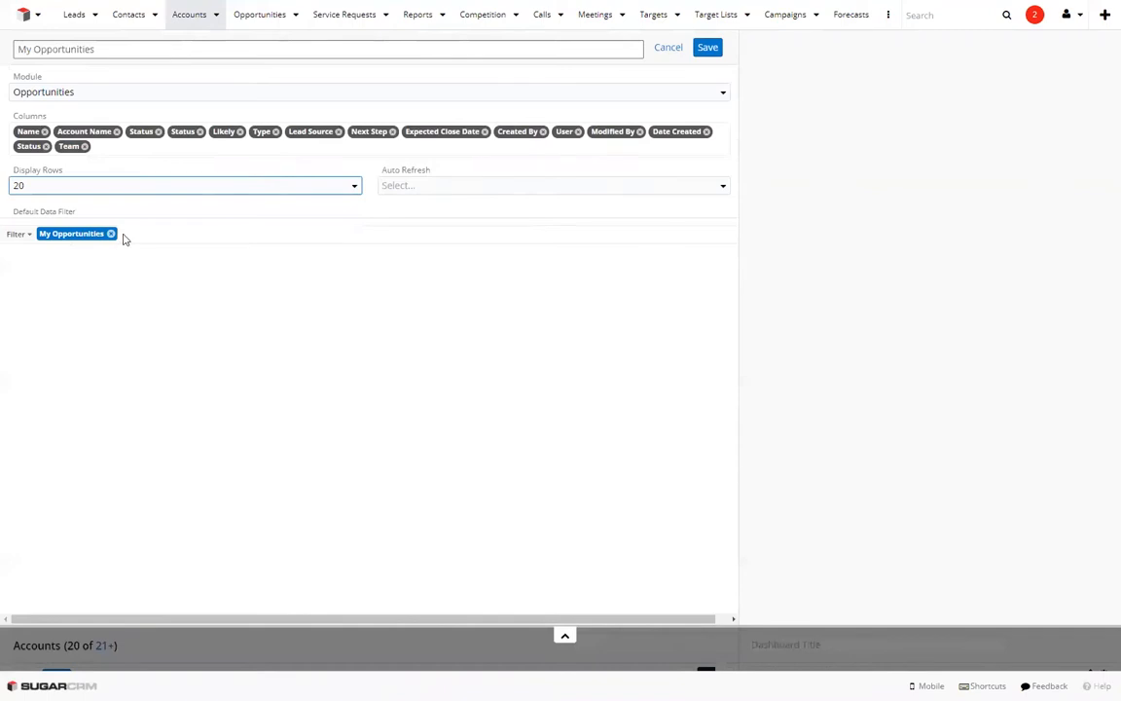
left_click(709, 52)
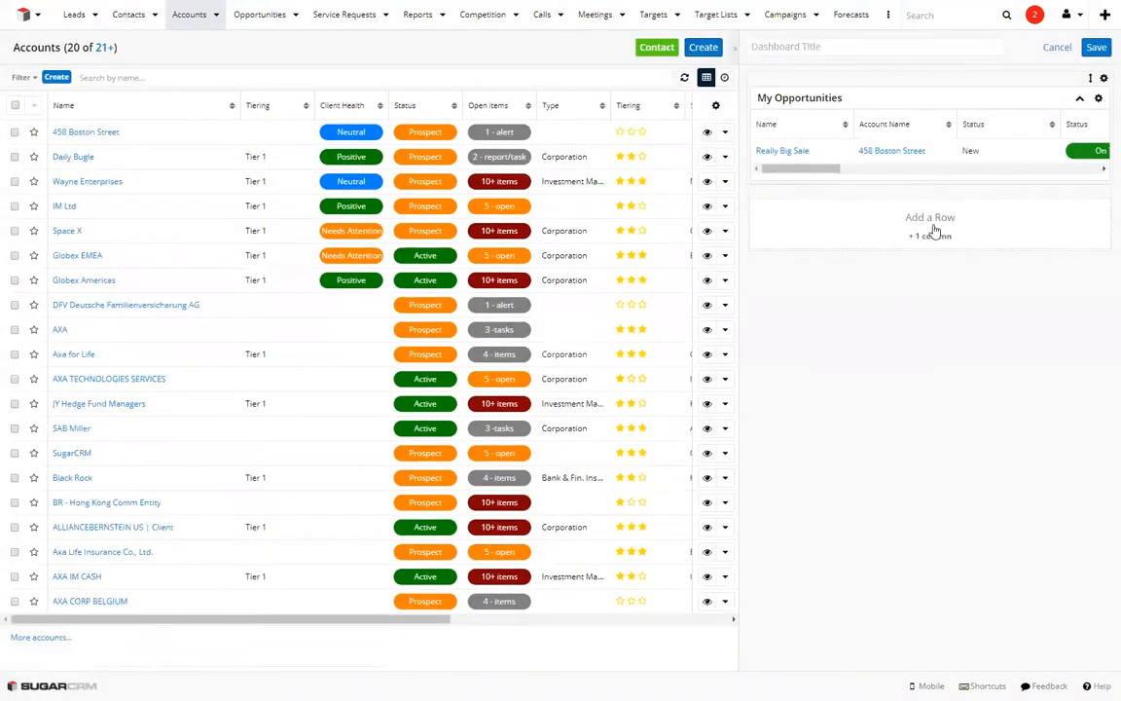
- Title the new Accounts dashboard My Opportunities and save it
left_click(1094, 49)
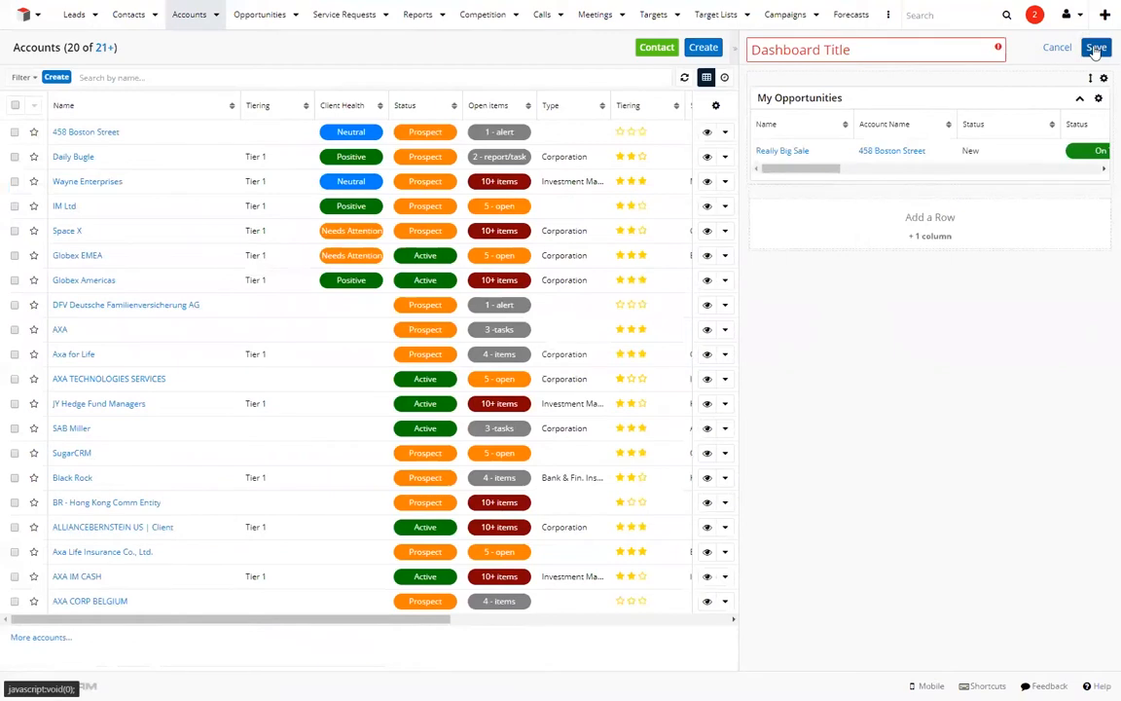
left_click(848, 47)
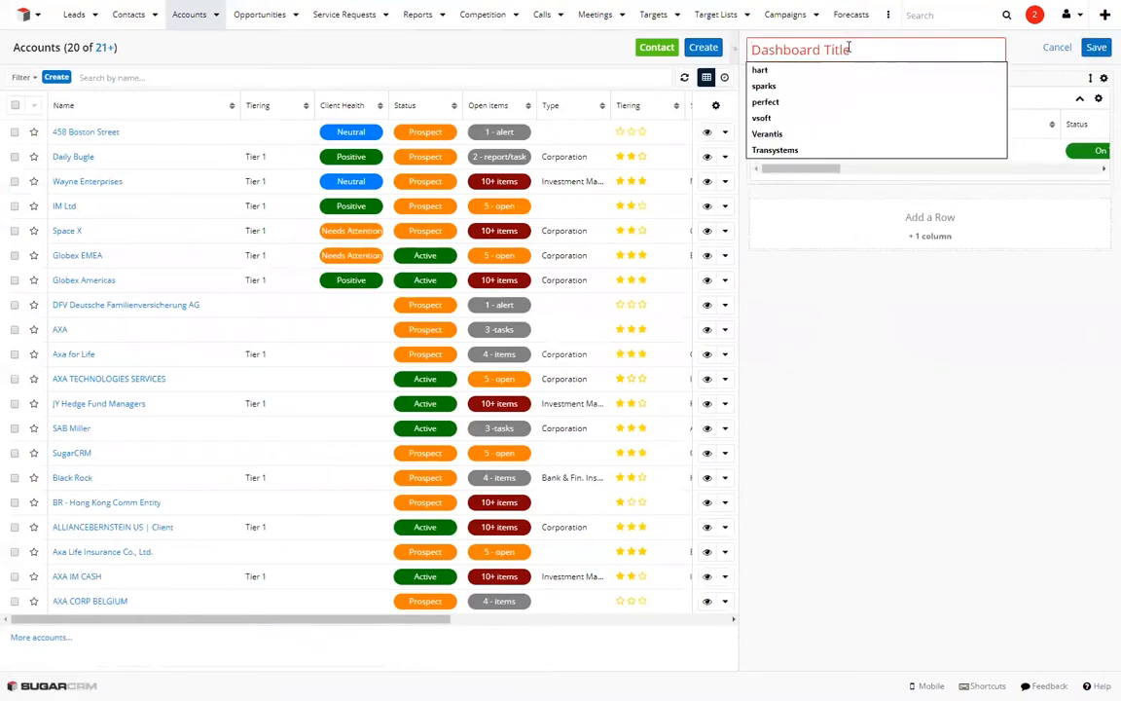
type("My Opportunities")
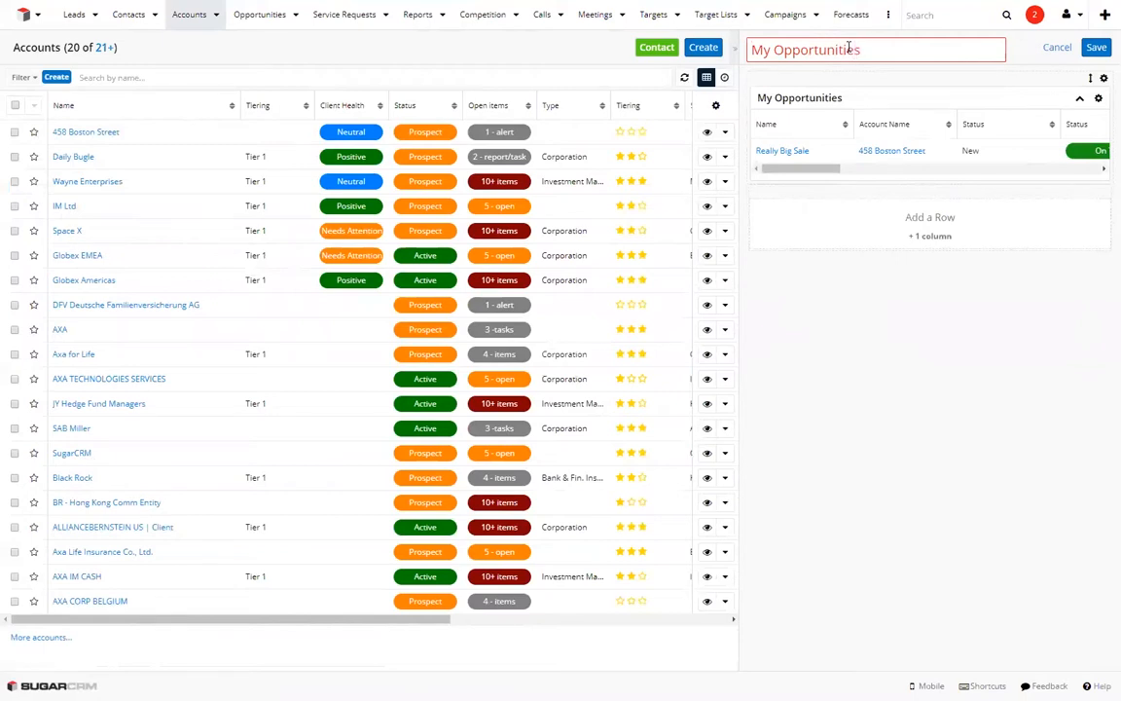
left_click(1095, 46)
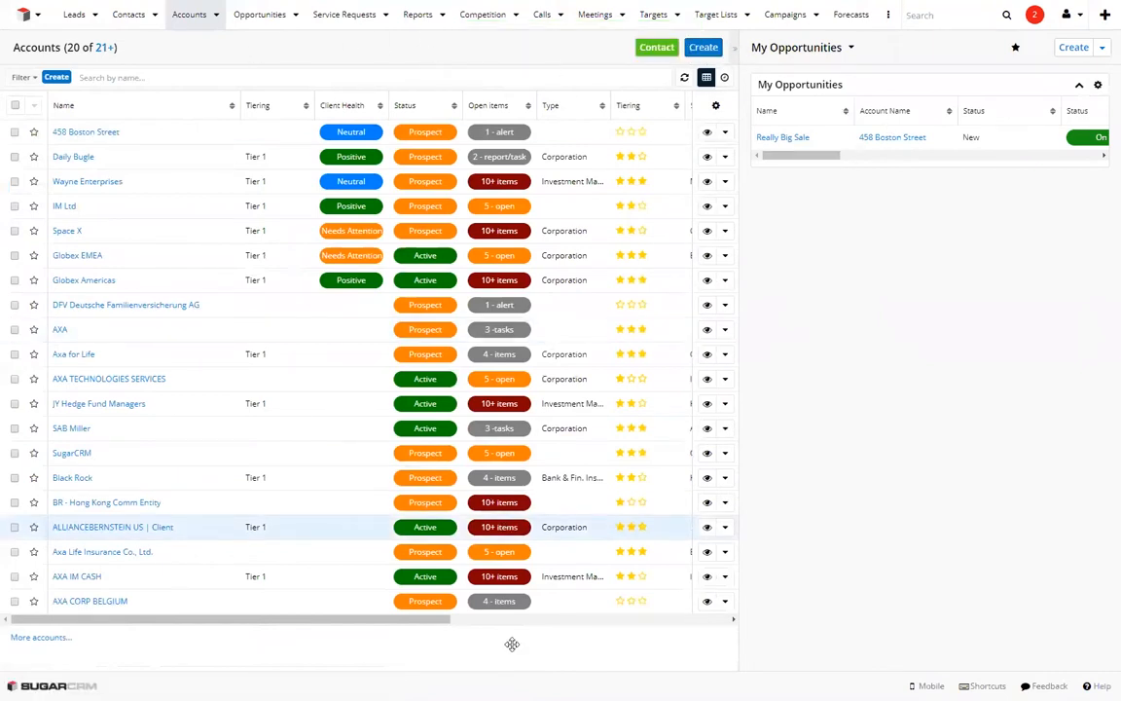
- Add a second row to the My Opportunities dashboard with a Top 10 Sales dashlet defaulting to Group Records, and save the dashboard
left_click(1102, 47)
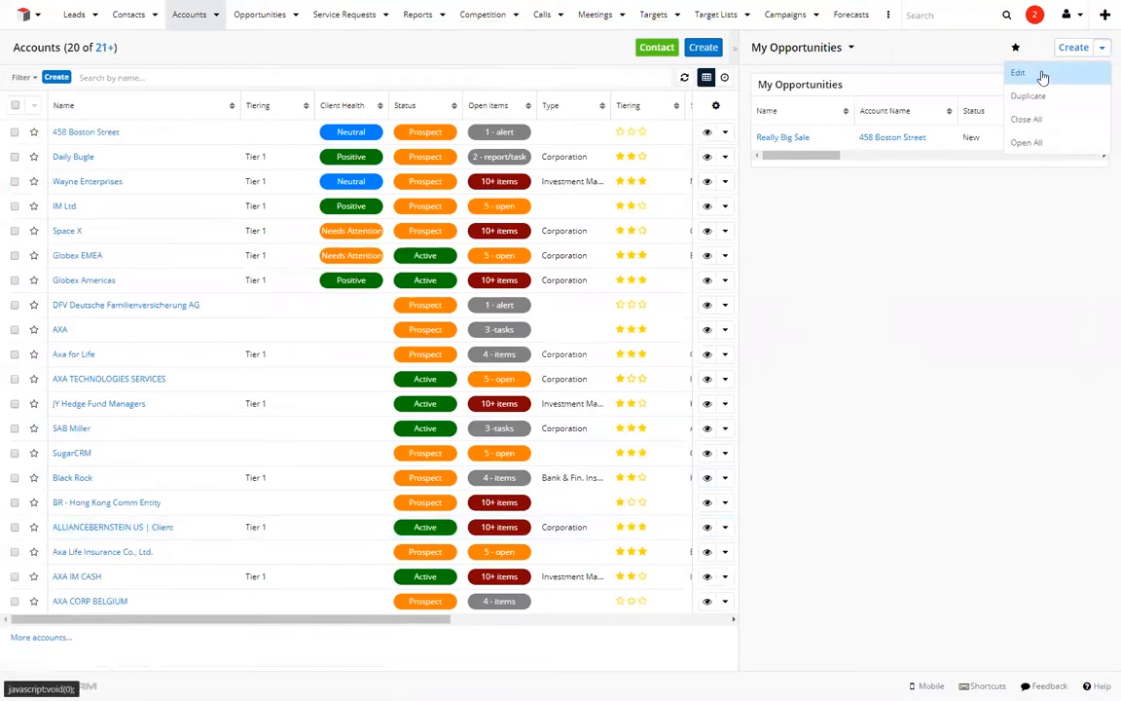
left_click(1018, 73)
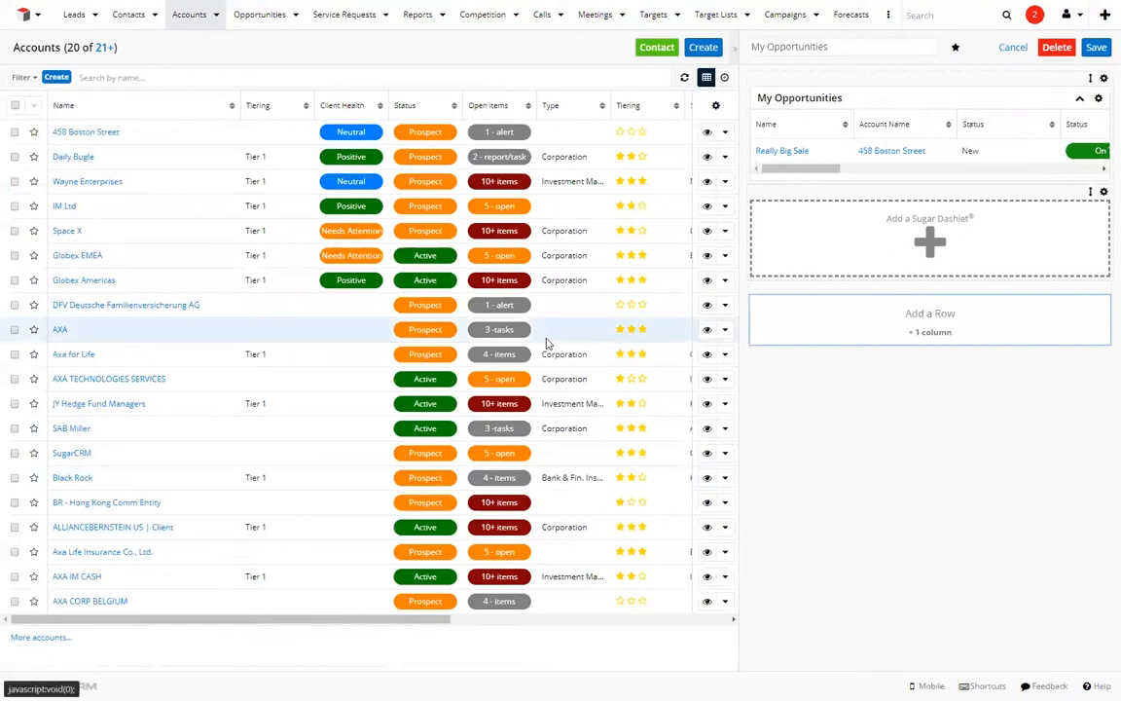
left_click(857, 272)
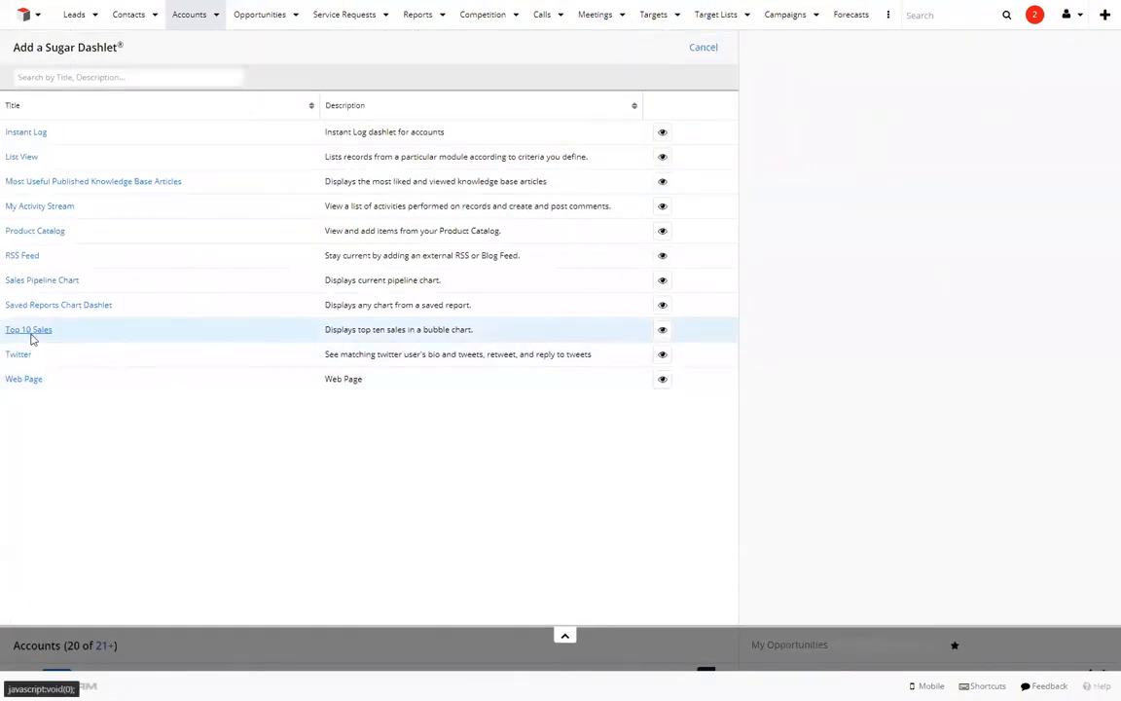
left_click(30, 331)
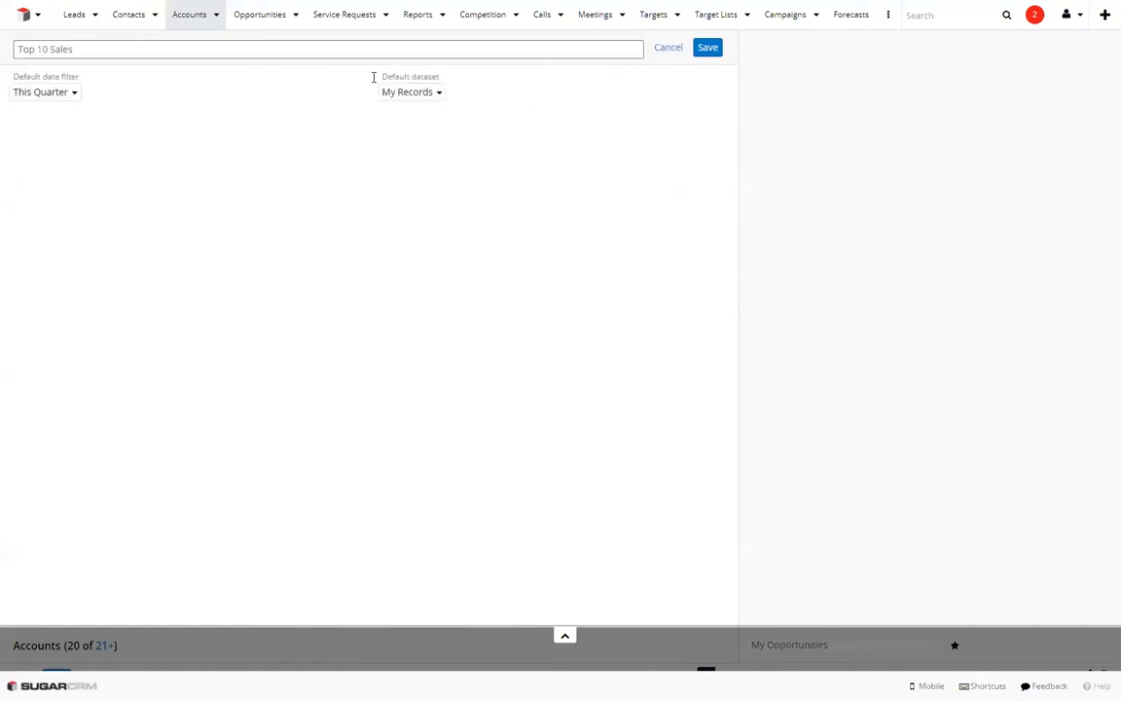
left_click(434, 93)
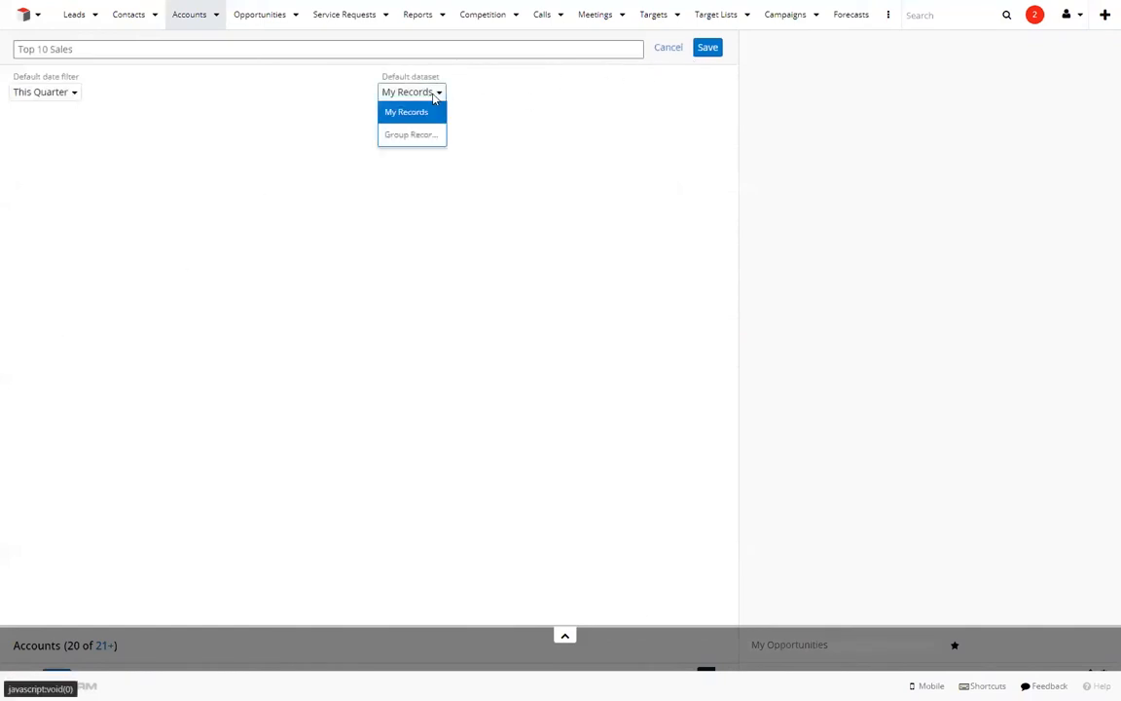
left_click(427, 135)
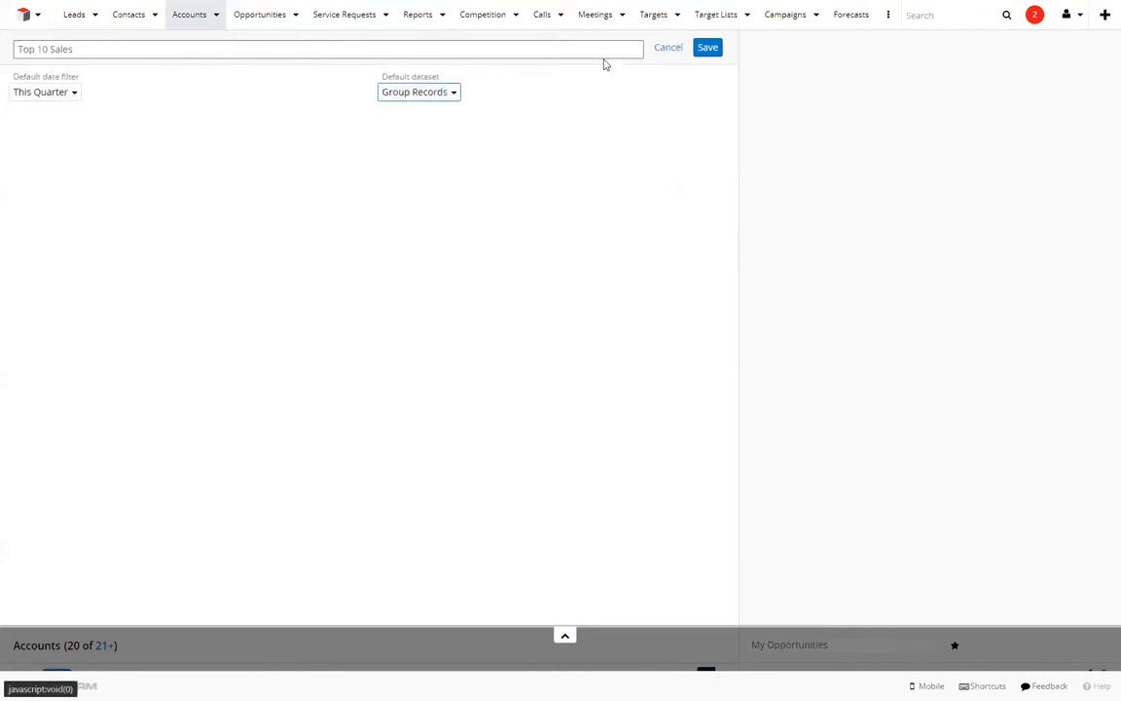
left_click(709, 49)
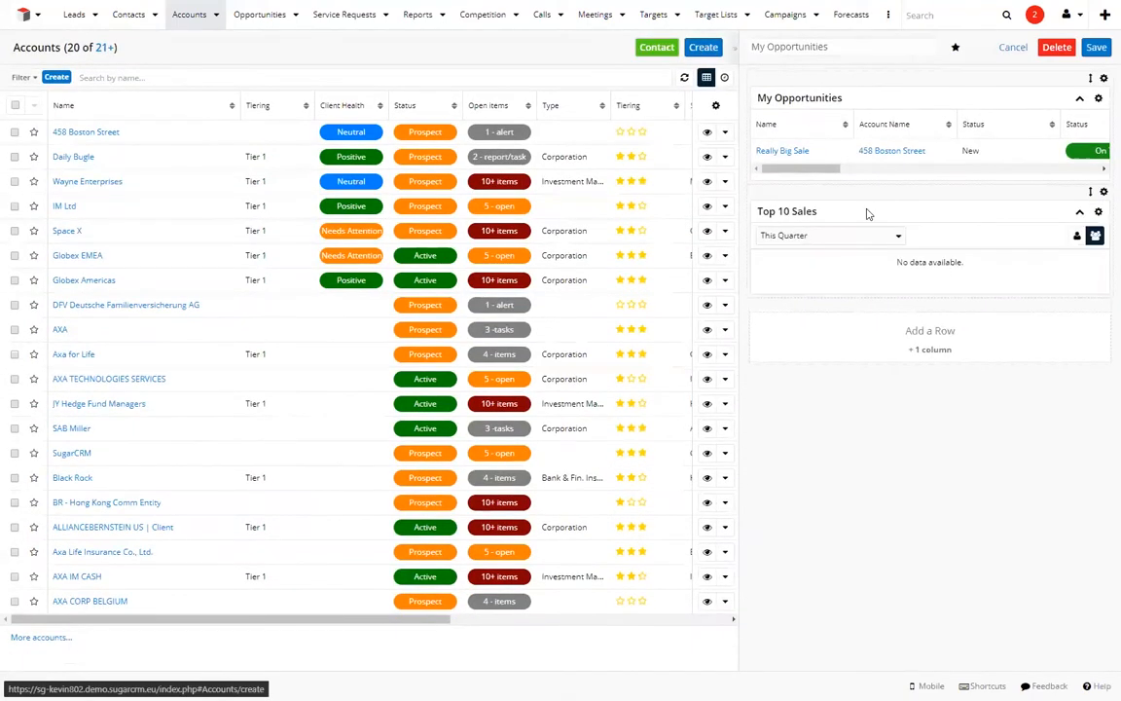
left_click(1096, 48)
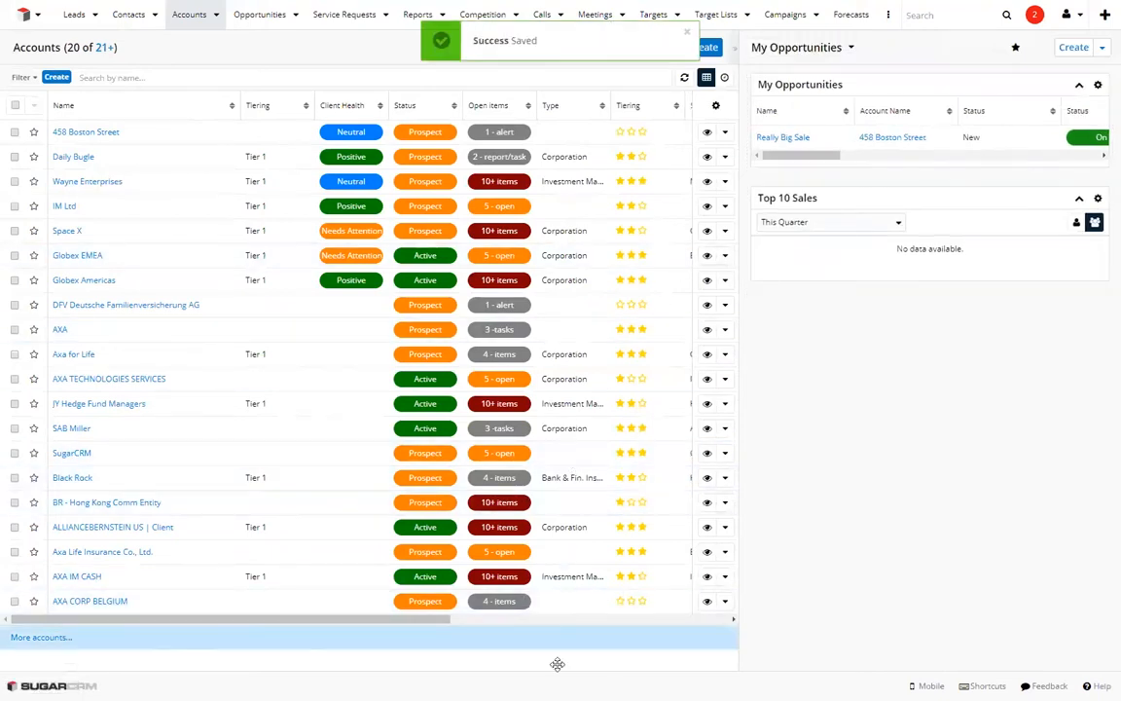
- Open the Contacts module and view the record and dashboard of the Group CFO at Globex Americas
left_click(123, 21)
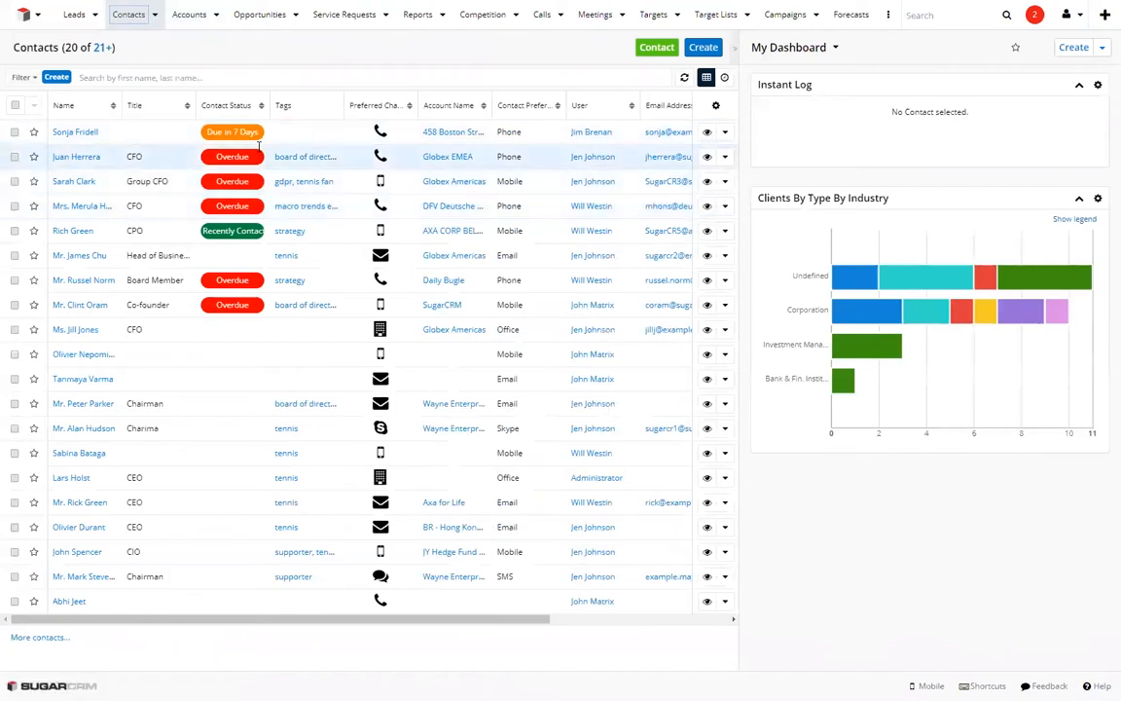
left_click(73, 182)
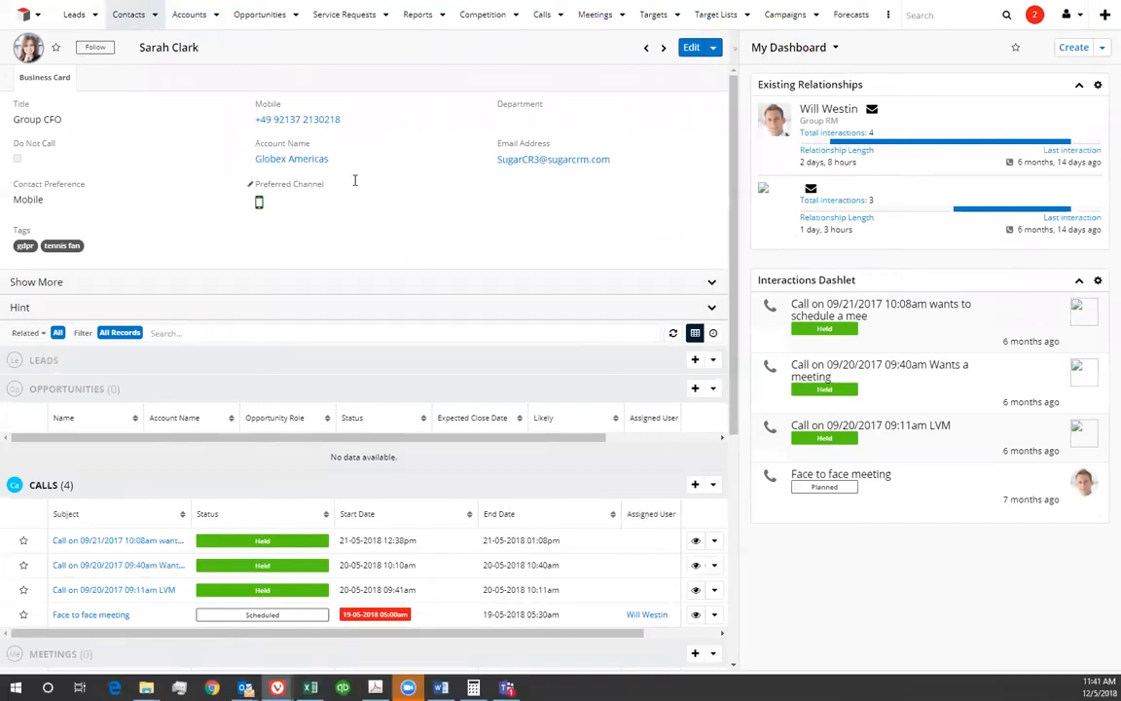
- Return to the home page and switch from My Dashboard to the Main Dashboard
left_click(25, 17)
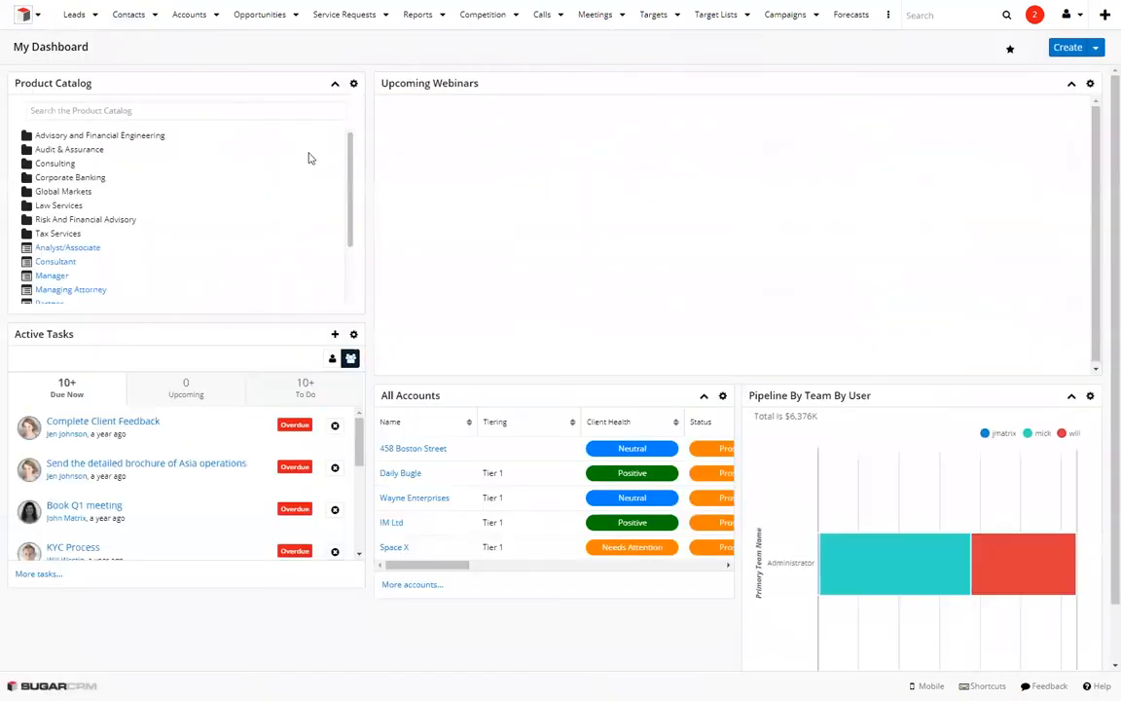
left_click(37, 15)
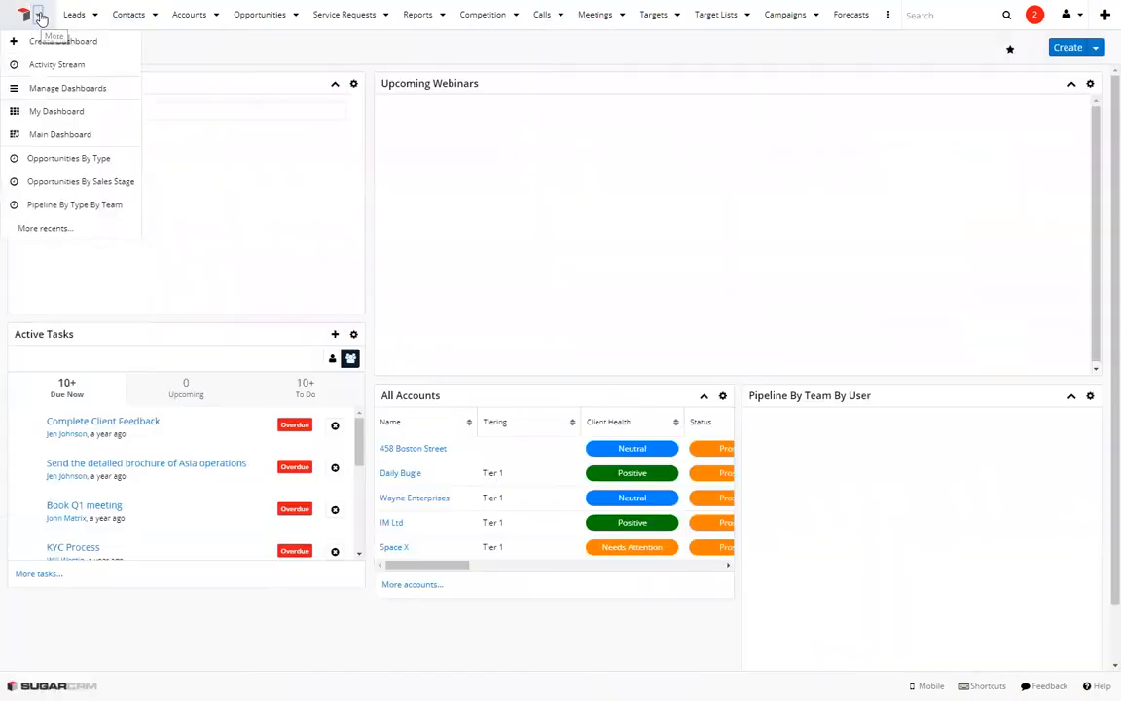
left_click(59, 135)
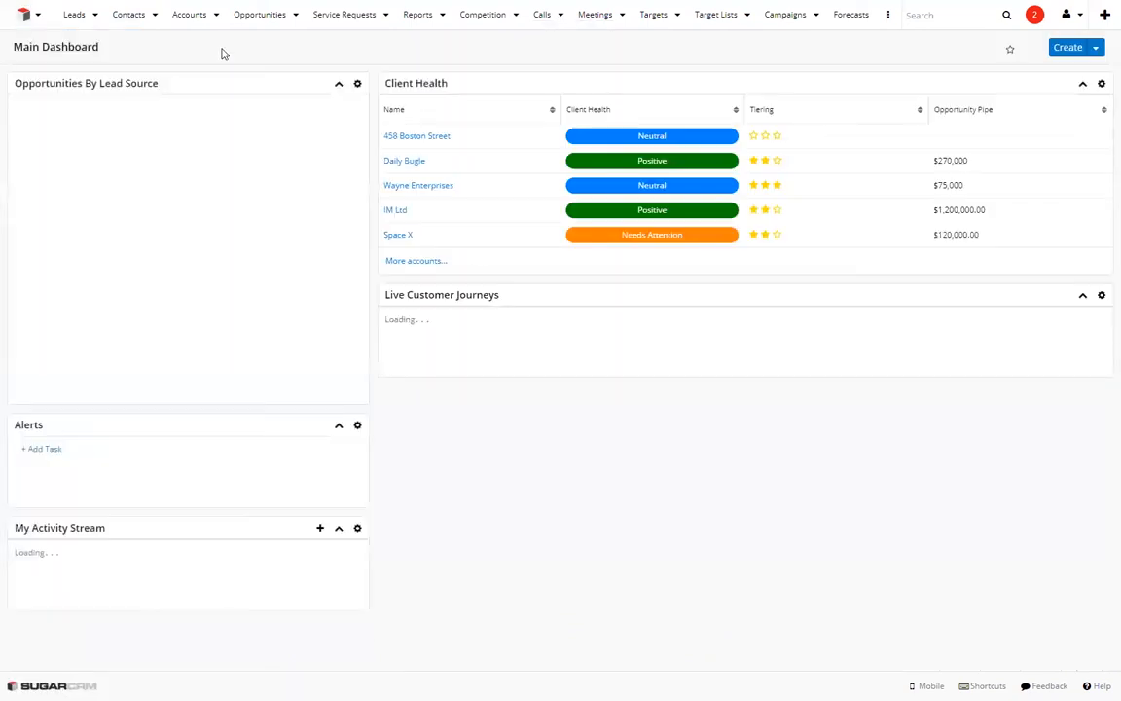